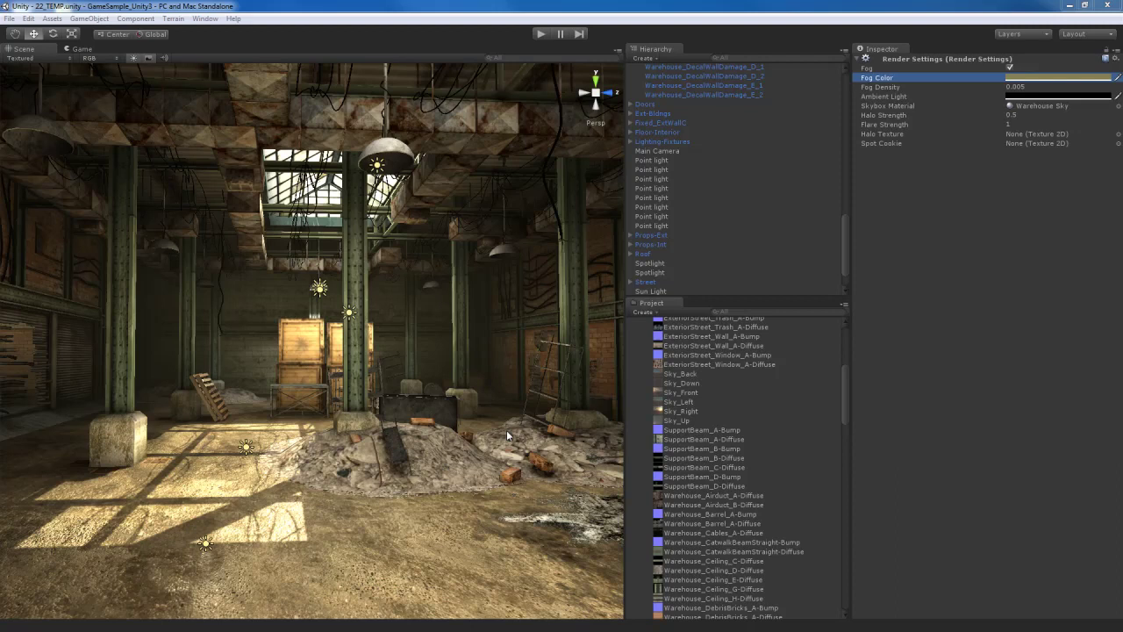
Step: Examine the warehouse exterior and compare it with what the current game camera shows
{"action": "right_click_drag", "start_coordinate": [422, 447], "coordinate": [470, 430]}
{"action": "right_click_drag", "start_coordinate": [505, 370], "coordinate": [505, 369]}
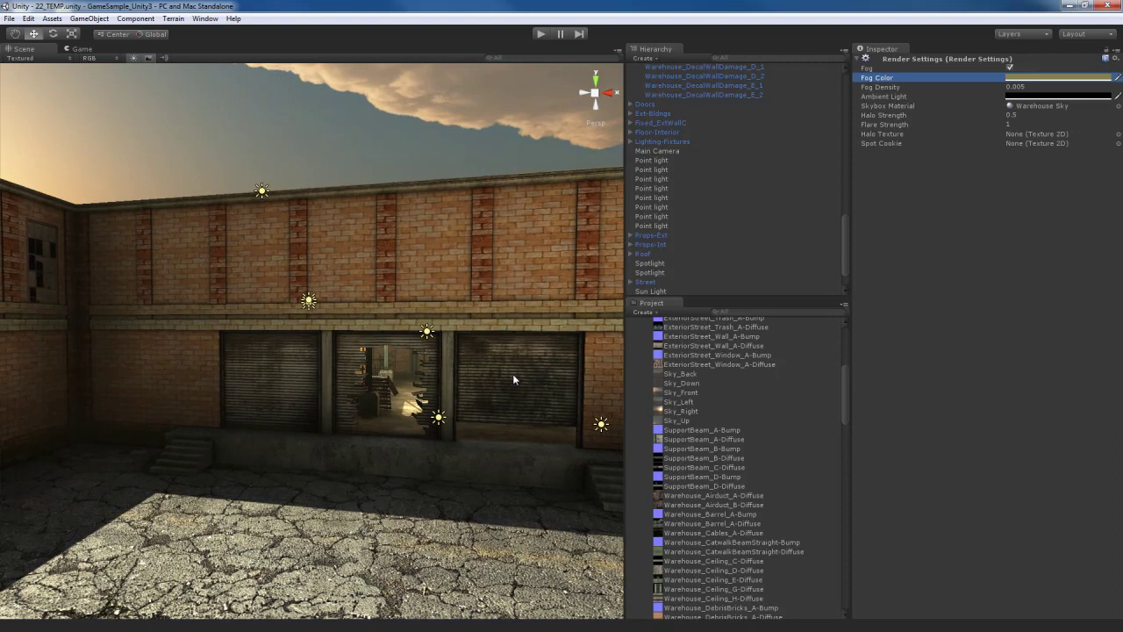
{"action": "left_click", "coordinate": [82, 49]}
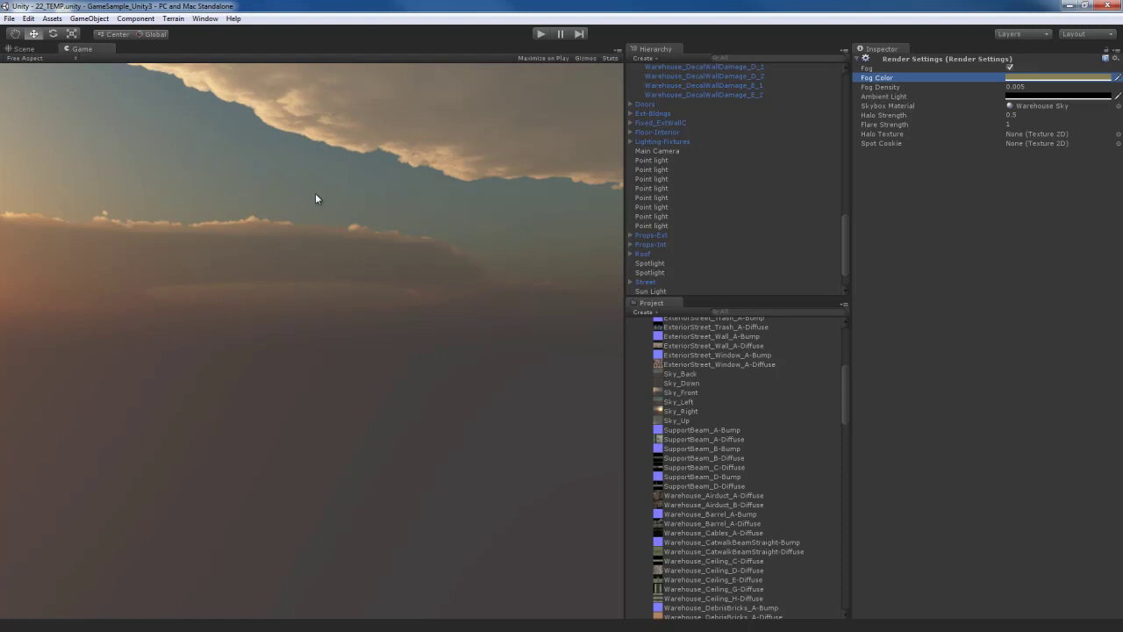
{"action": "left_click", "coordinate": [23, 49]}
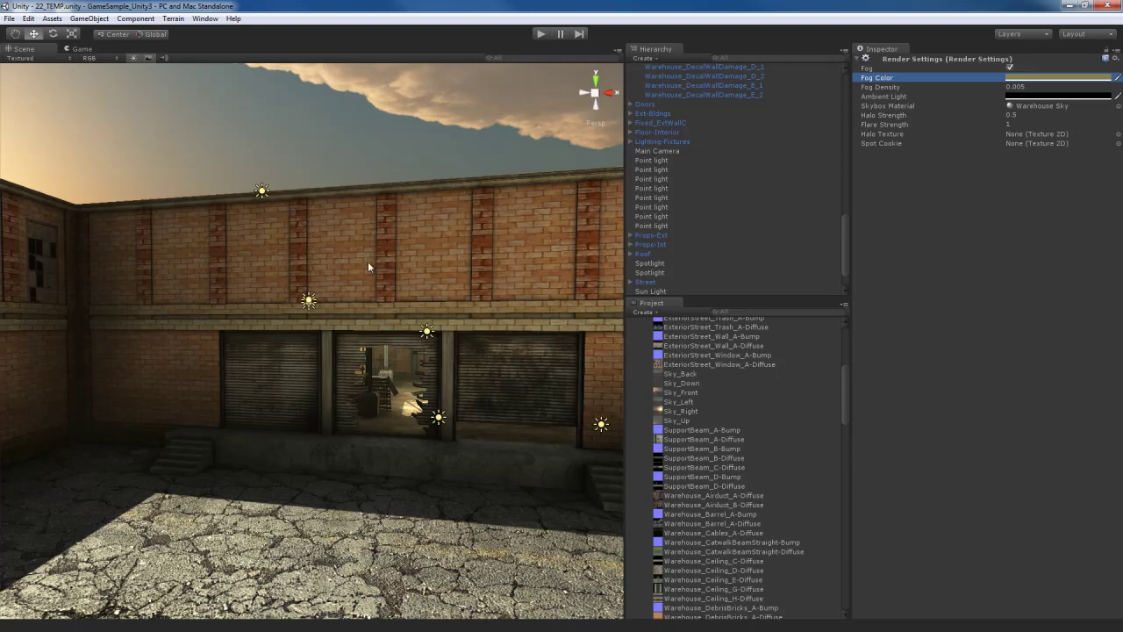
Step: Collapse the Textures and Warehouse folders and expand Standard Assets down to the contents of Character Controllers
{"action": "scroll", "coordinate": [820, 479], "scroll_direction": "up", "scroll_amount": 5}
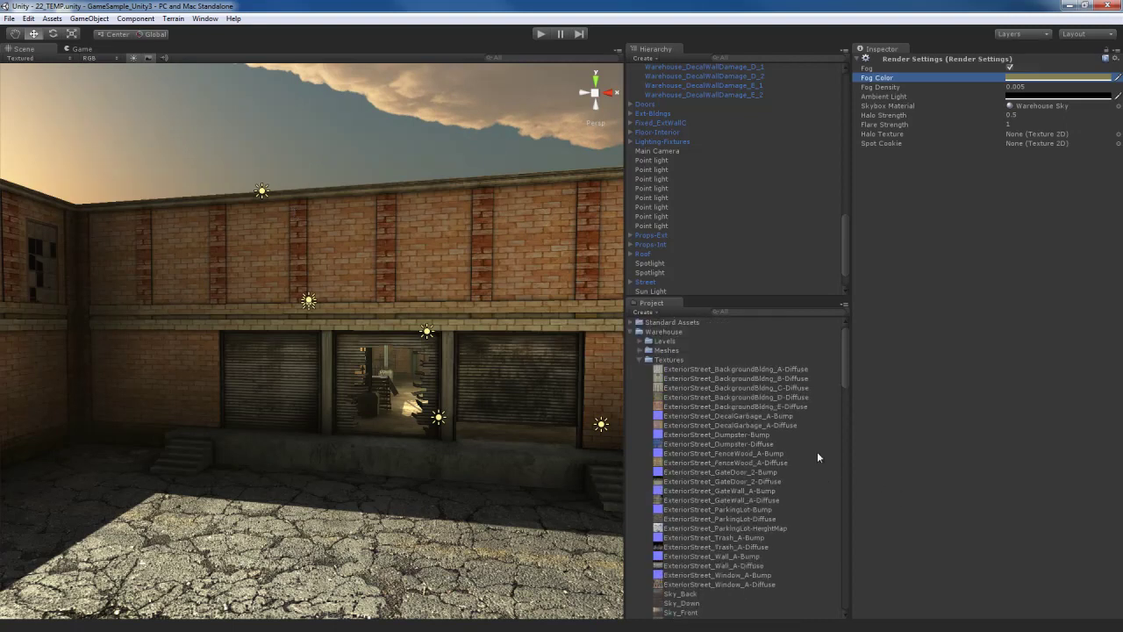
{"action": "left_click", "coordinate": [639, 359]}
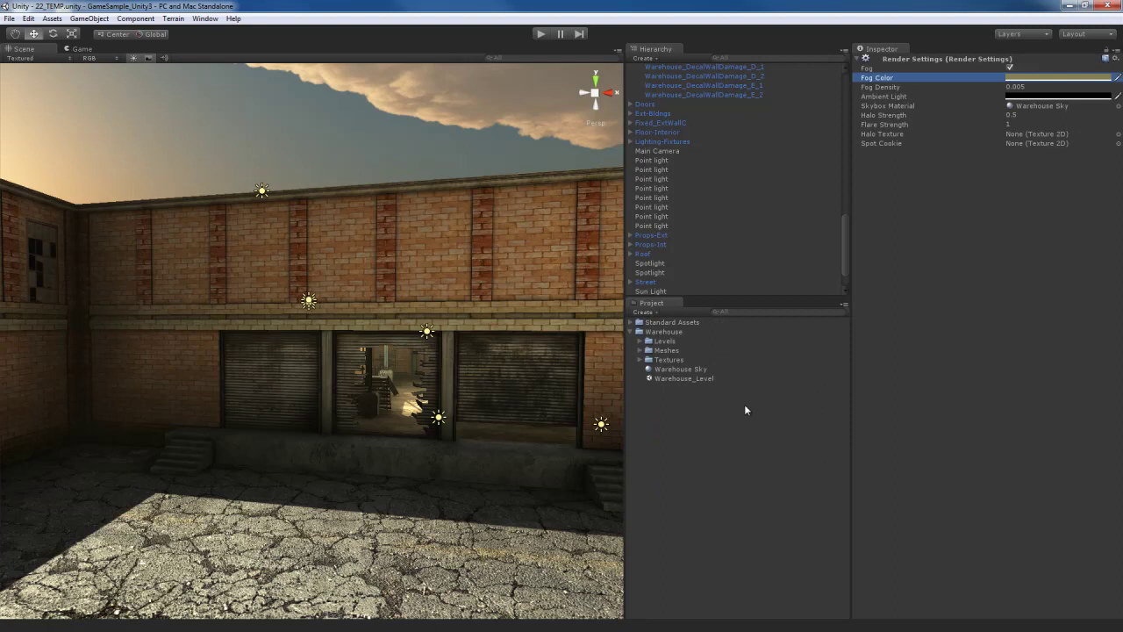
{"action": "left_click", "coordinate": [630, 331]}
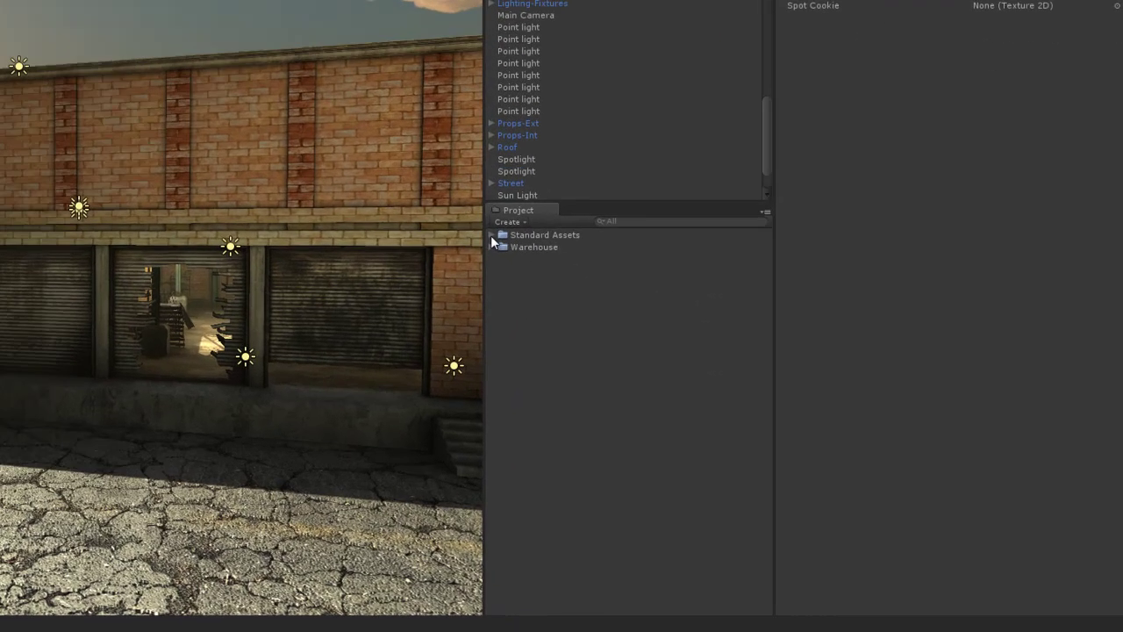
{"action": "left_click", "coordinate": [637, 322]}
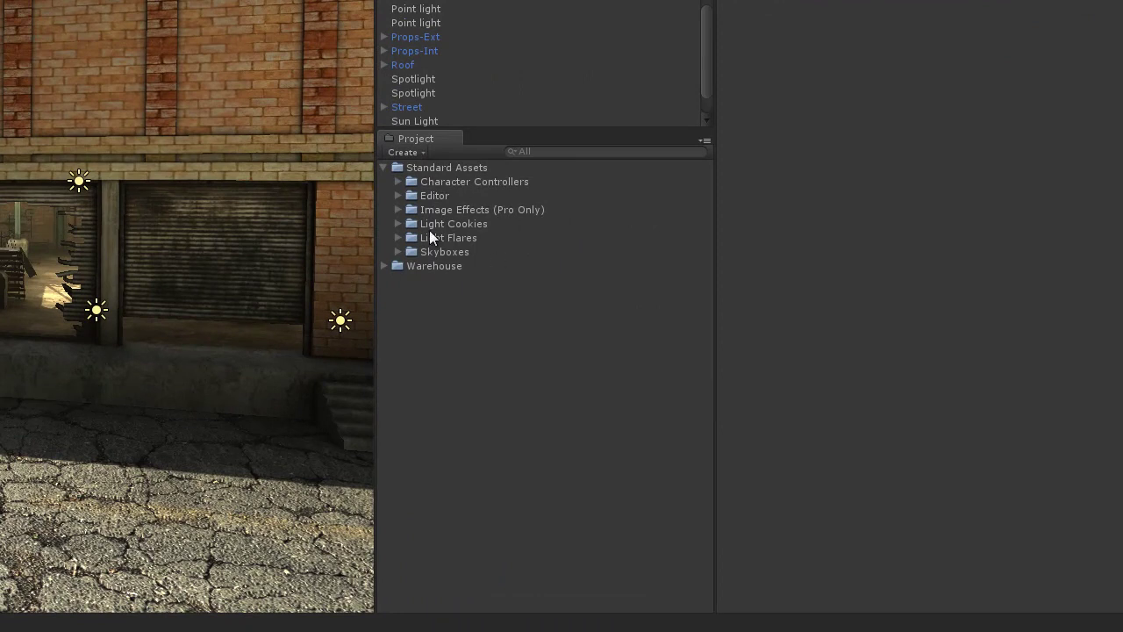
{"action": "left_click", "coordinate": [432, 185]}
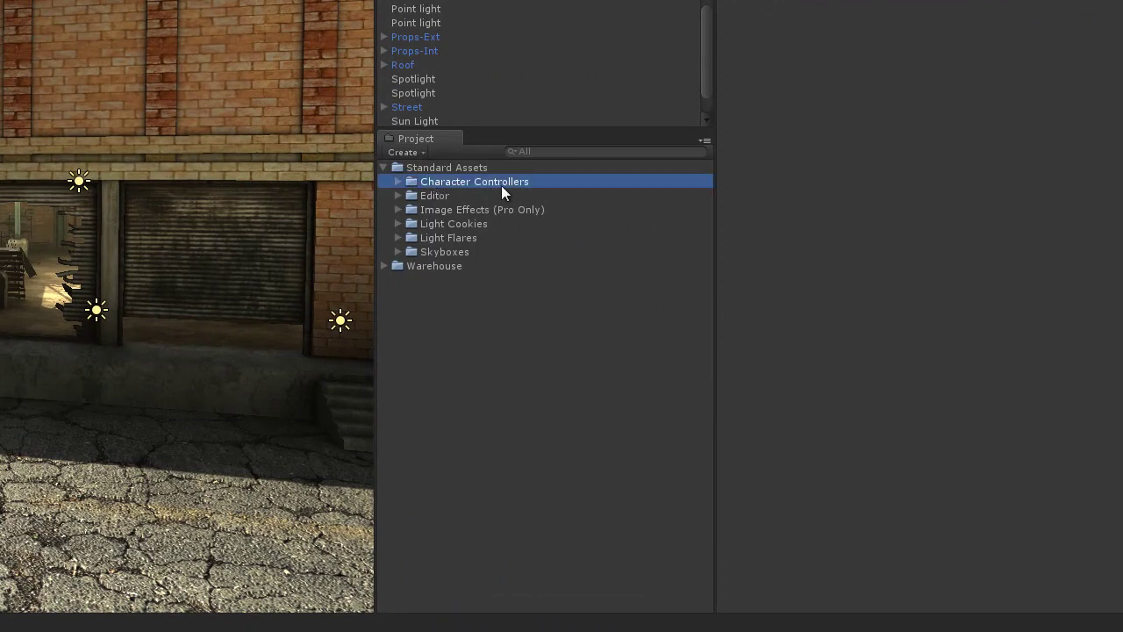
{"action": "left_click", "coordinate": [397, 181]}
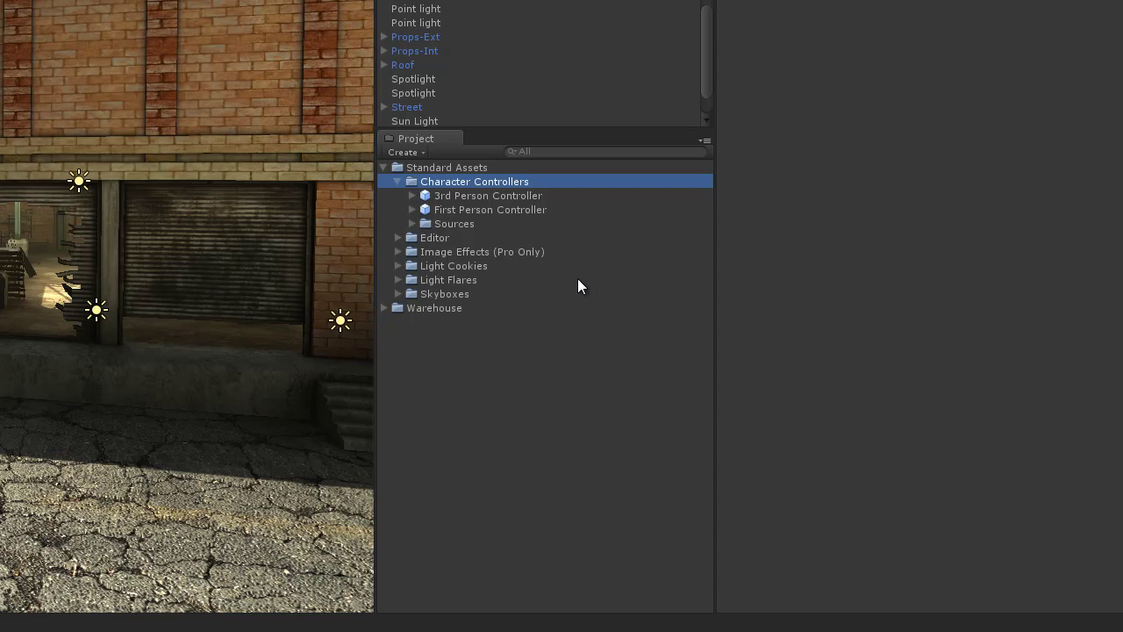
Step: Place the First Person Controller prefab on the pavement in front of the warehouse's shutter doors
{"action": "left_click", "coordinate": [464, 196]}
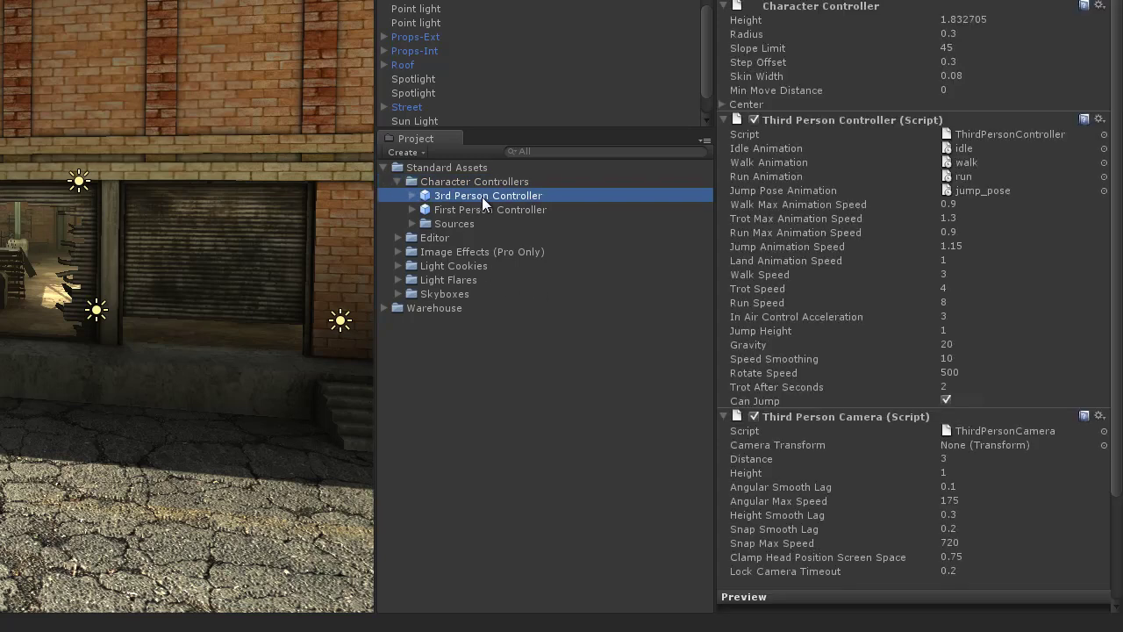
{"action": "left_click", "coordinate": [479, 211]}
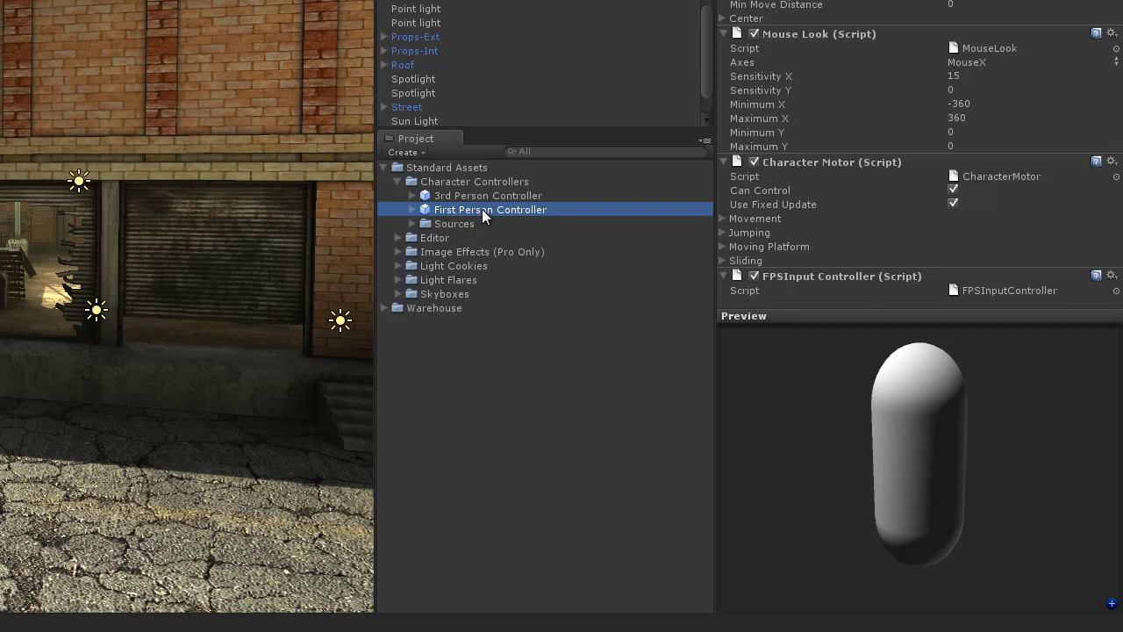
{"action": "left_click_drag", "start_coordinate": [483, 209], "coordinate": [66, 491]}
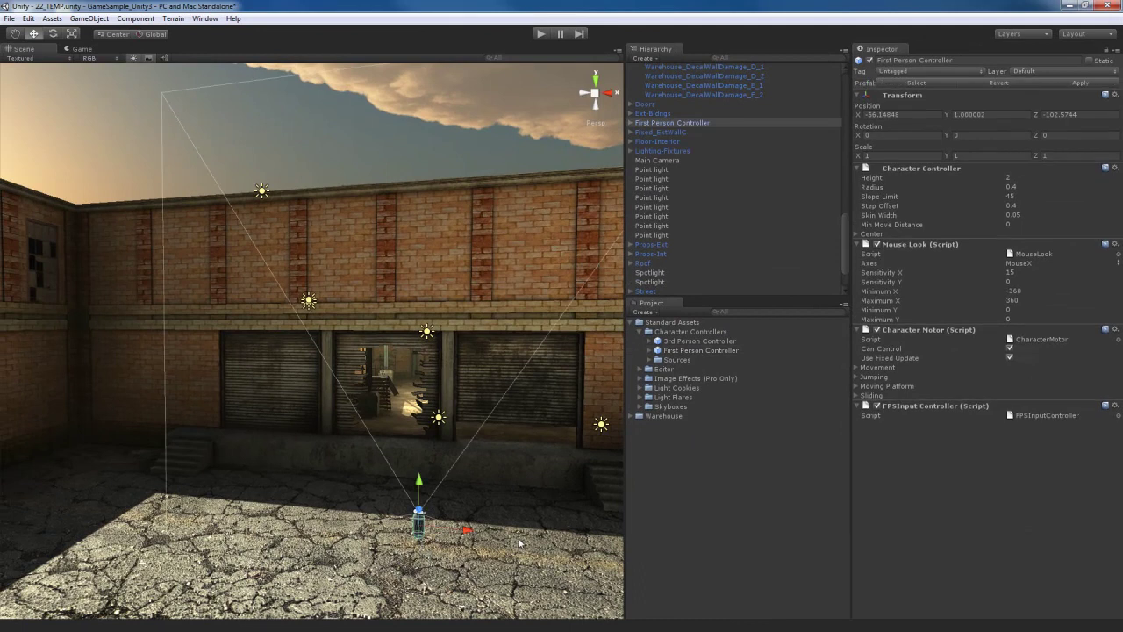
Step: Preview the game through the placed First Person Controller's camera and return to the scene
{"action": "left_click_drag", "start_coordinate": [515, 451], "coordinate": [417, 469], "text": "alt"}
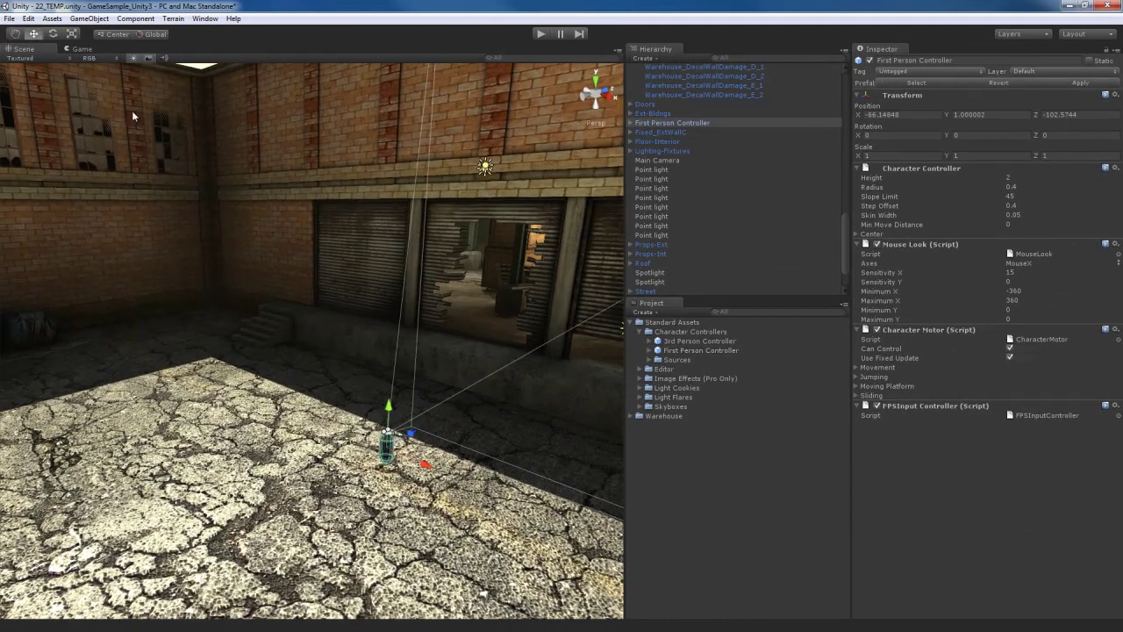
{"action": "left_click", "coordinate": [83, 49]}
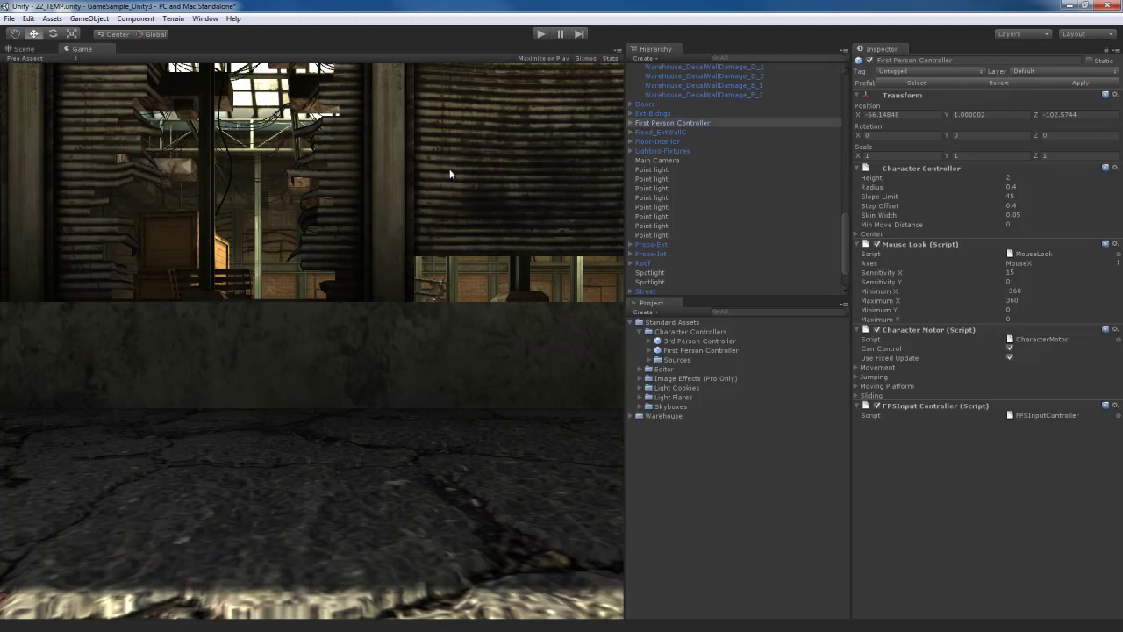
{"action": "left_click", "coordinate": [25, 49]}
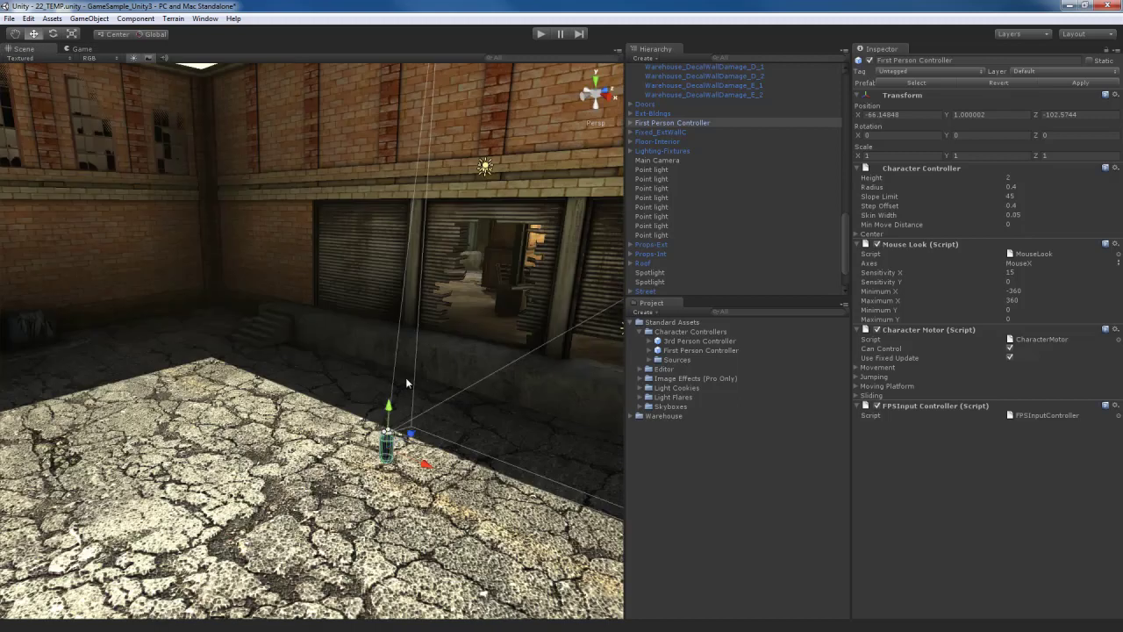
Step: Expand the First Person Controller in the scene and inspect its Graphics and Main Camera child objects
{"action": "mouse_move", "coordinate": [406, 377]}
{"action": "left_mouse_down", "text": "alt"}
{"action": "mouse_move", "coordinate": [383, 406]}
{"action": "mouse_move", "coordinate": [413, 391]}
{"action": "left_mouse_up", "text": "alt"}
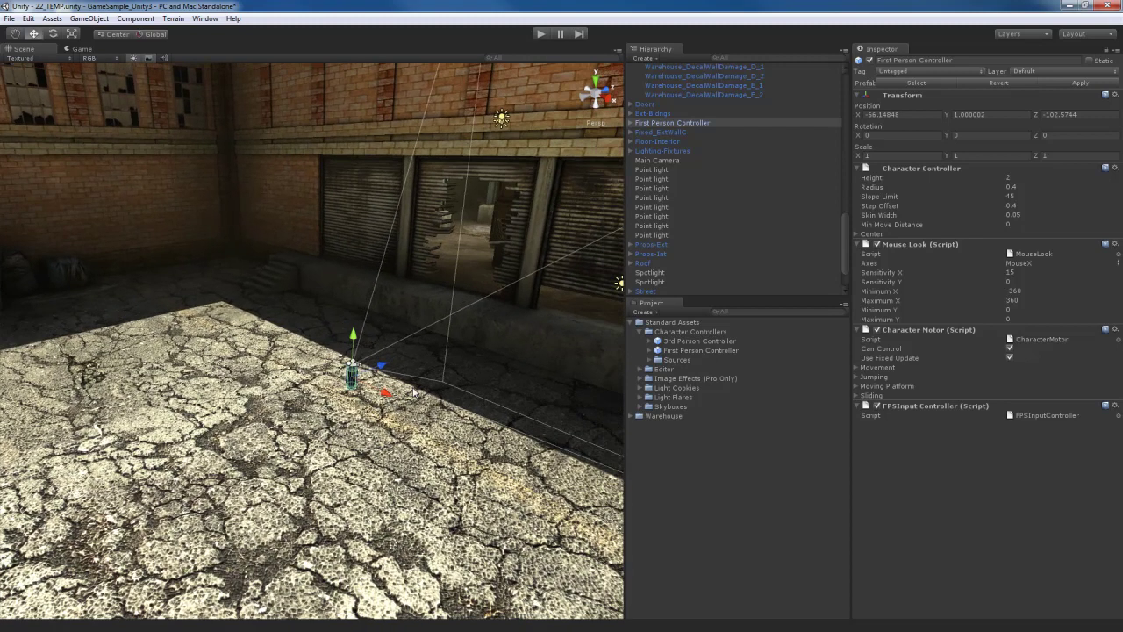
{"action": "right_click_drag", "start_coordinate": [401, 367], "coordinate": [406, 356]}
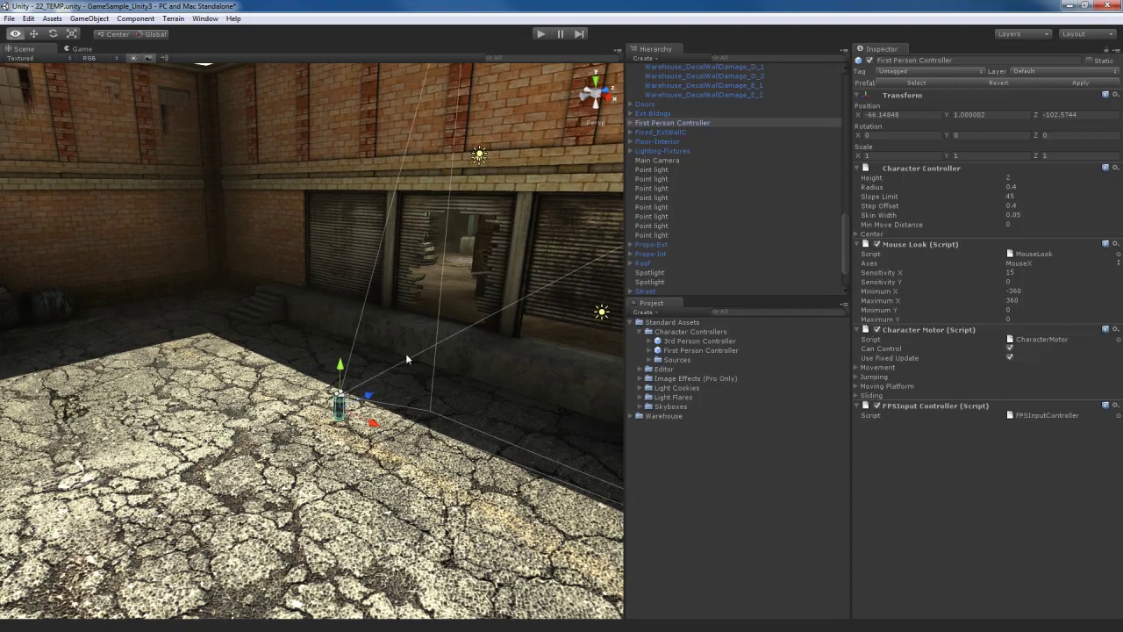
{"action": "left_click", "coordinate": [657, 123]}
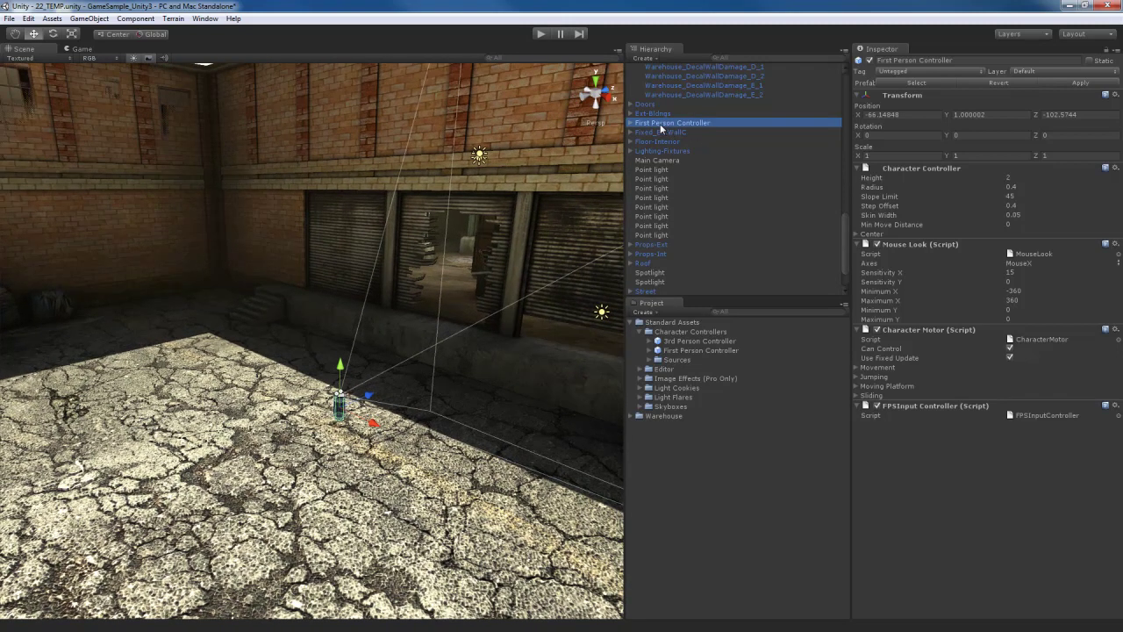
{"action": "key", "text": "Right"}
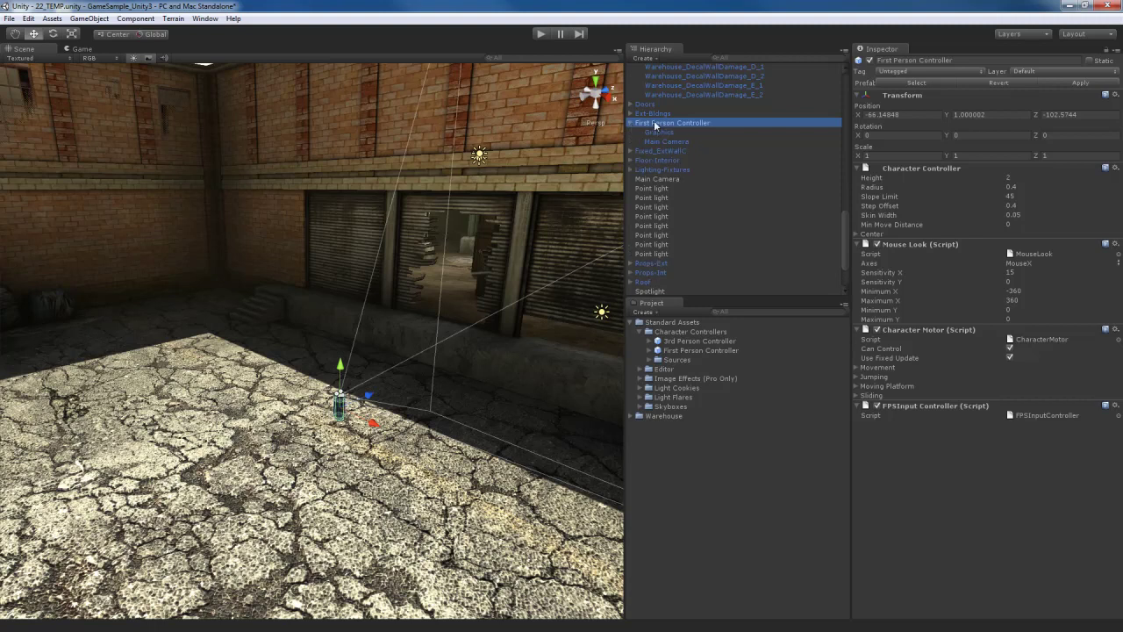
{"action": "left_click", "coordinate": [661, 132]}
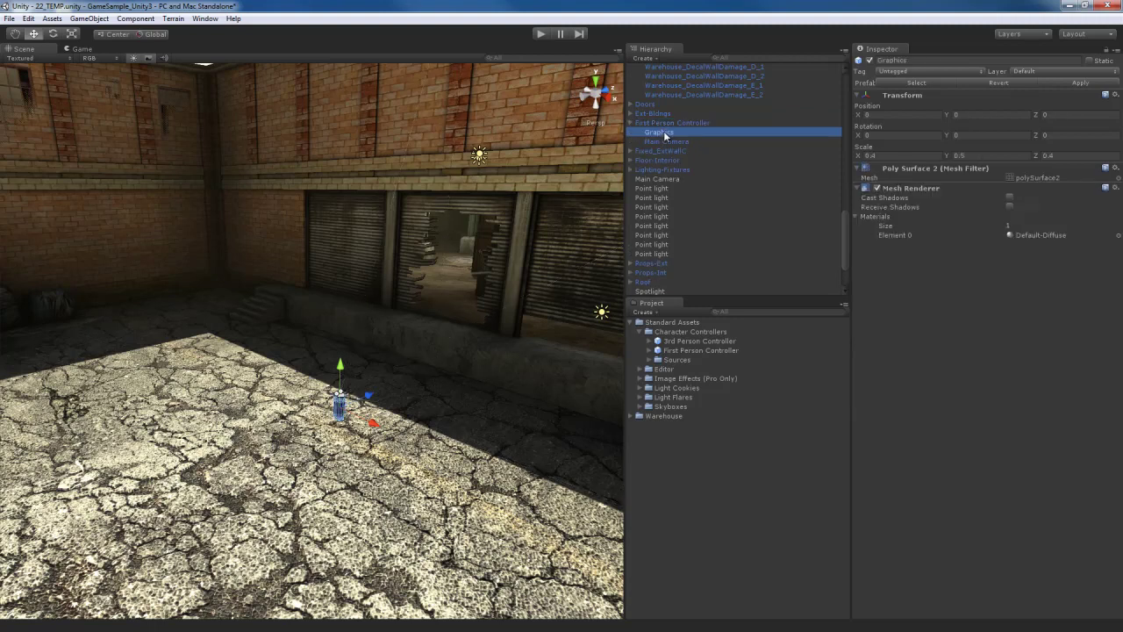
{"action": "left_click", "coordinate": [667, 141]}
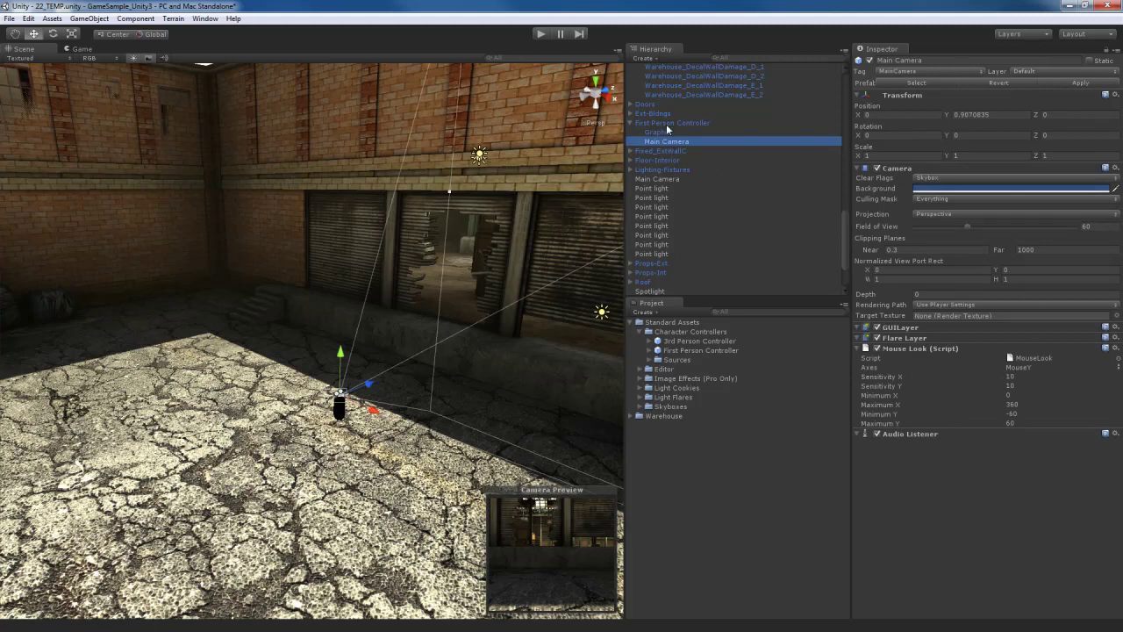
Step: Set the First Person Controller's Character Controller height to 5 and radius to 1
{"action": "left_click", "coordinate": [666, 124]}
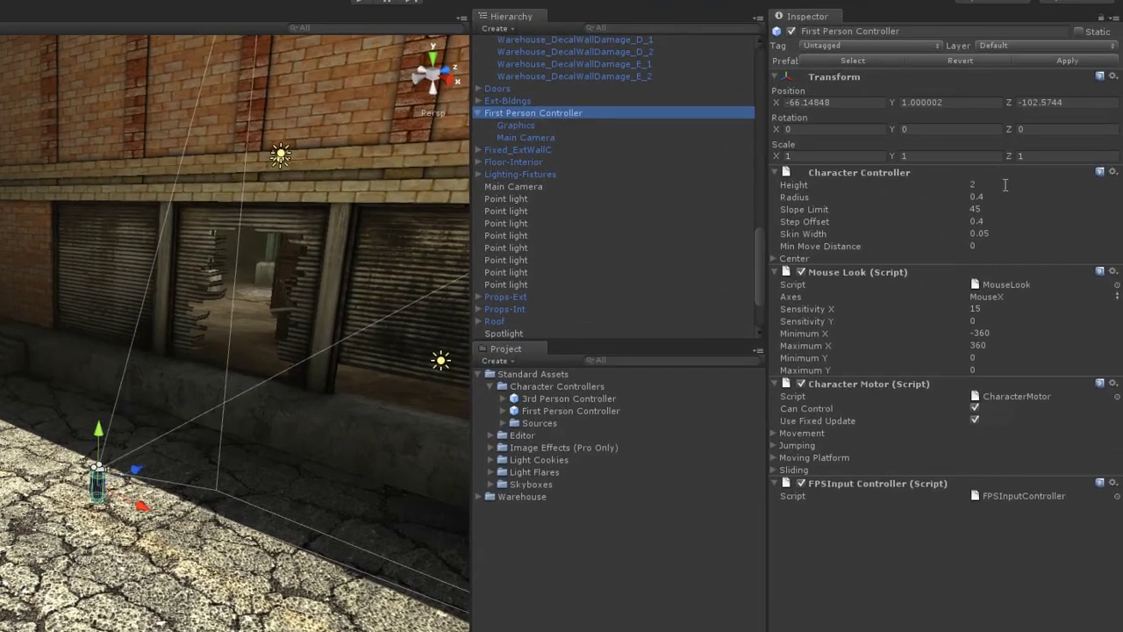
{"action": "left_click", "coordinate": [1033, 177]}
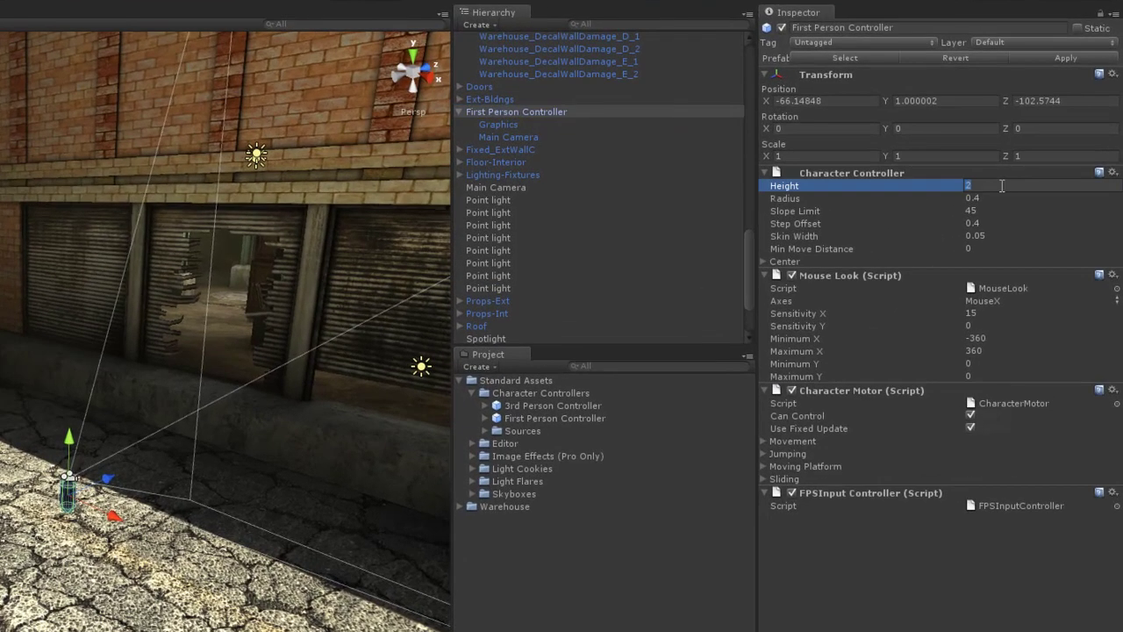
{"action": "type", "text": "5"}
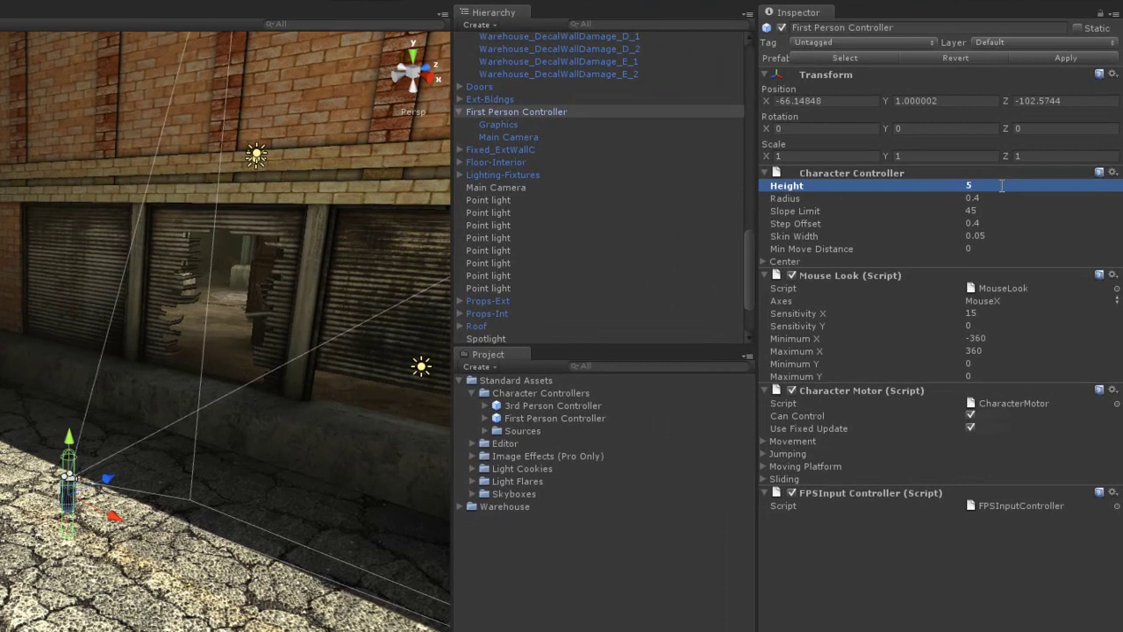
{"action": "left_click", "coordinate": [994, 199]}
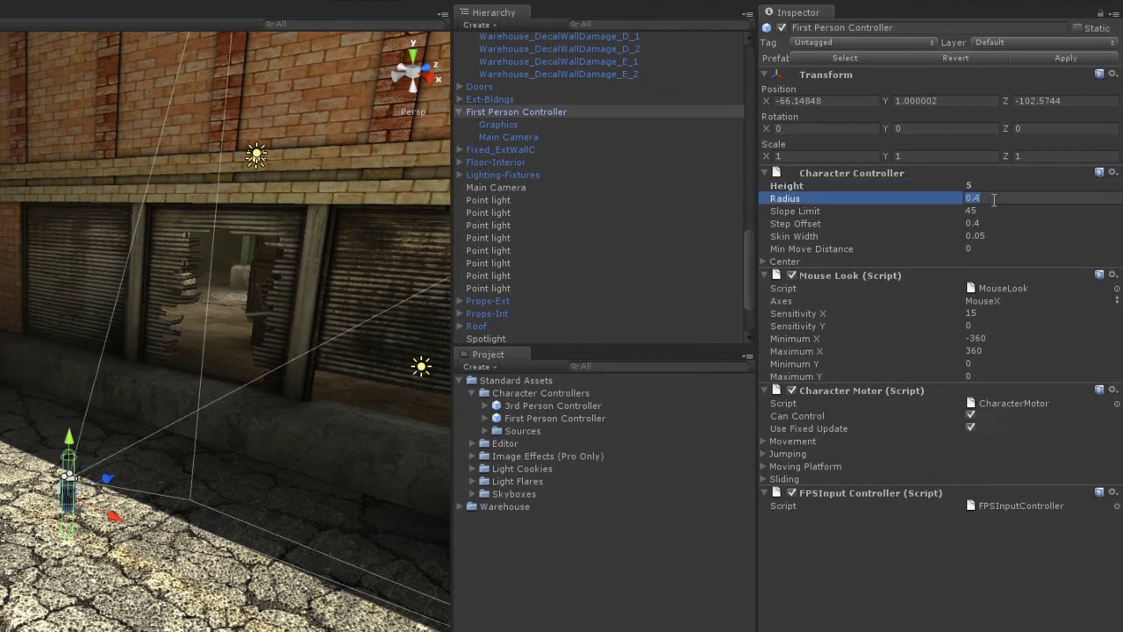
{"action": "type", "text": "1"}
{"action": "key", "text": "Return"}
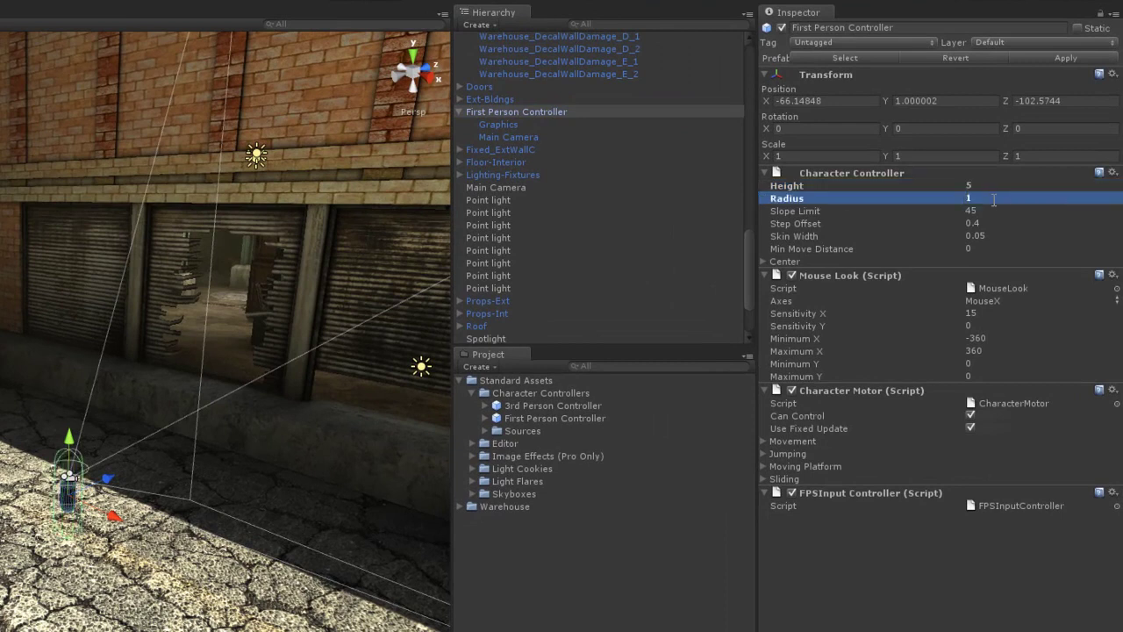
Step: Set the Character Controller's slope limit to 80
{"action": "left_click", "coordinate": [816, 211]}
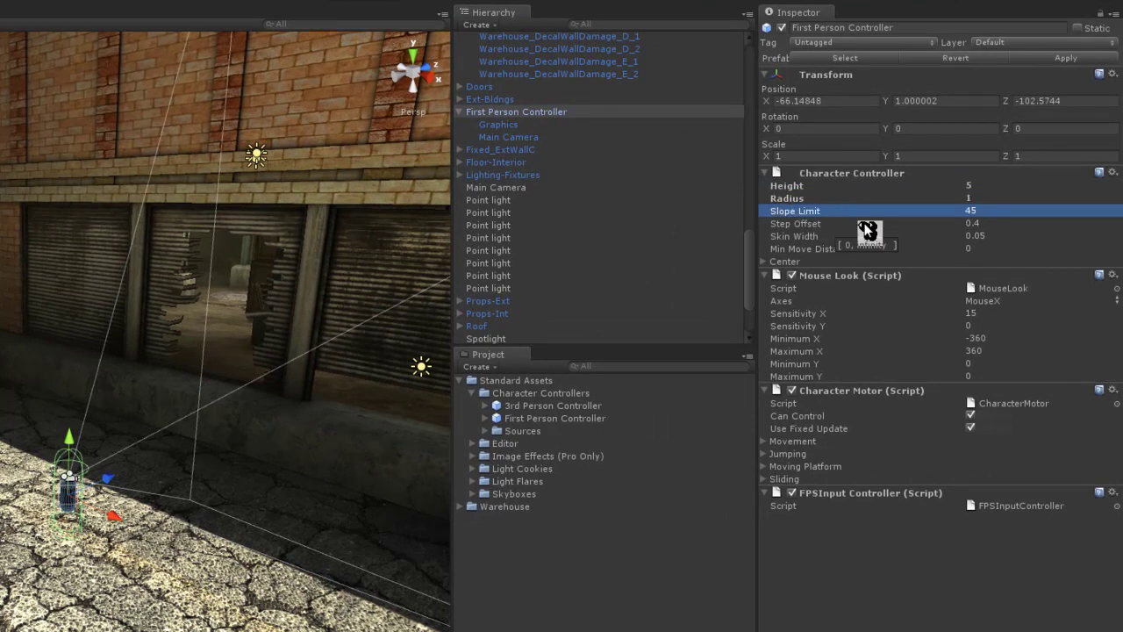
{"action": "left_click", "coordinate": [1033, 211]}
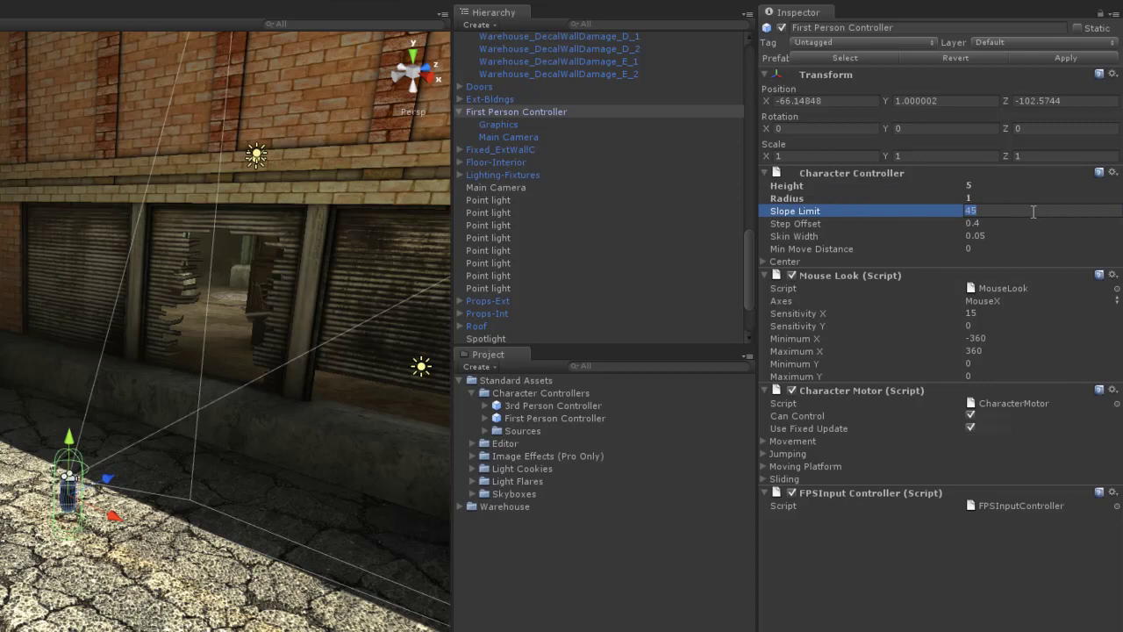
{"action": "type", "text": "80"}
{"action": "key", "text": "Return"}
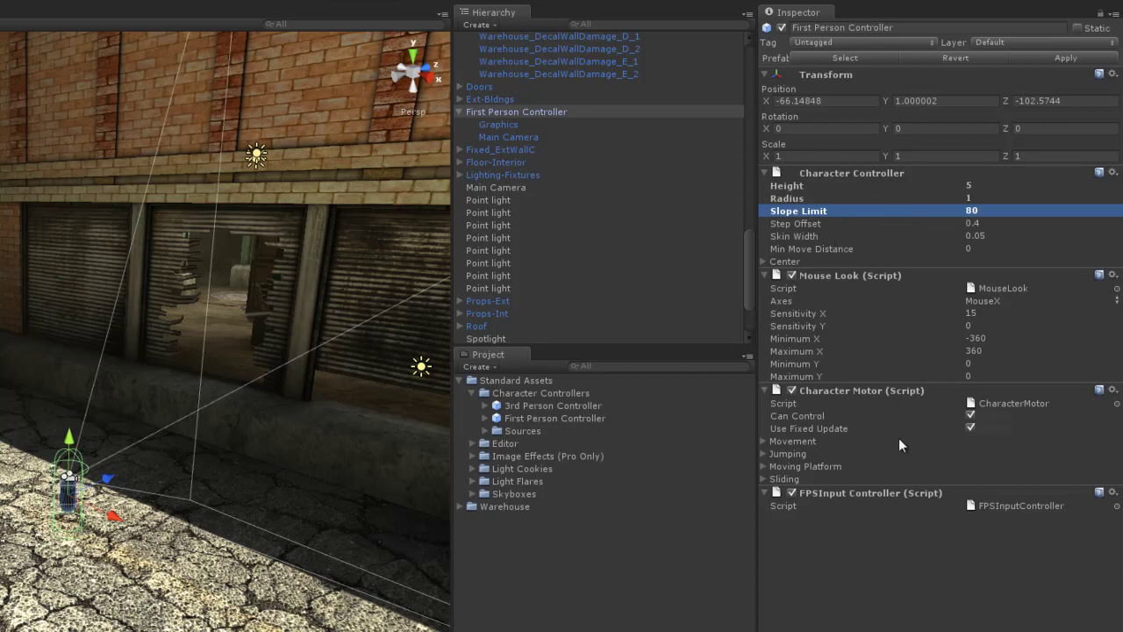
Step: Review the Jumping and Movement settings of the Character Motor script
{"action": "left_click", "coordinate": [796, 453]}
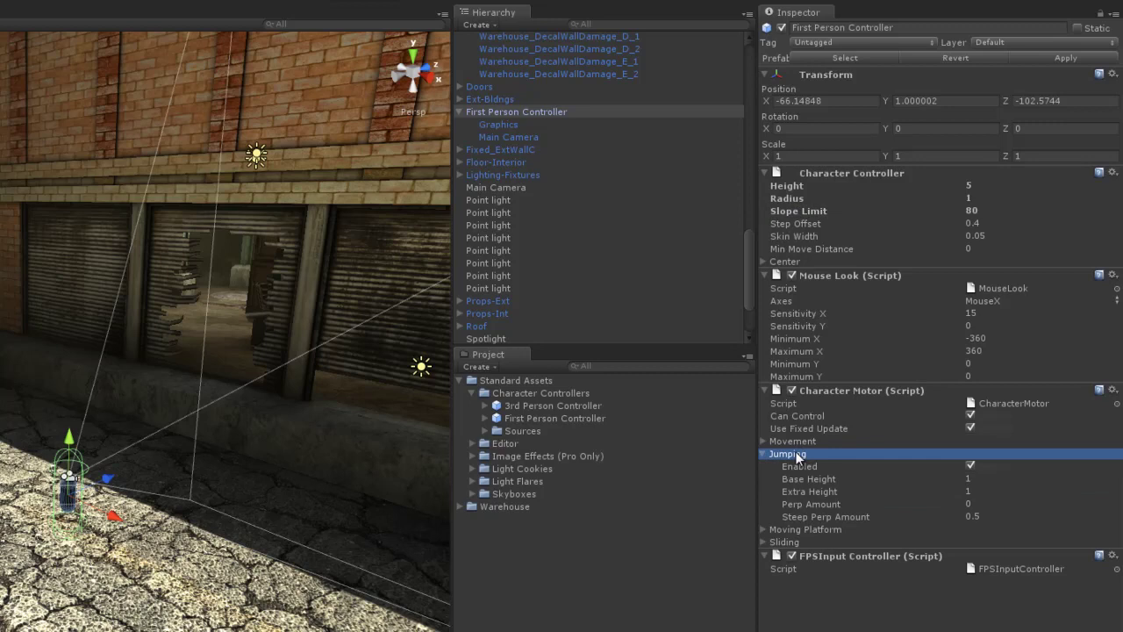
{"action": "left_click", "coordinate": [796, 453]}
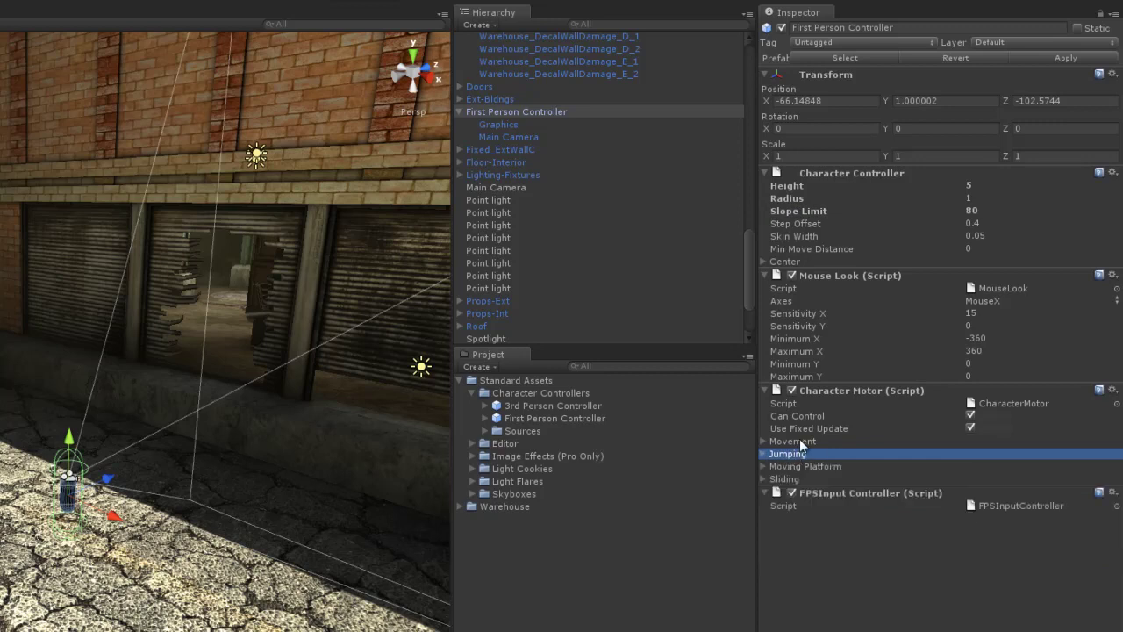
{"action": "left_click", "coordinate": [794, 442]}
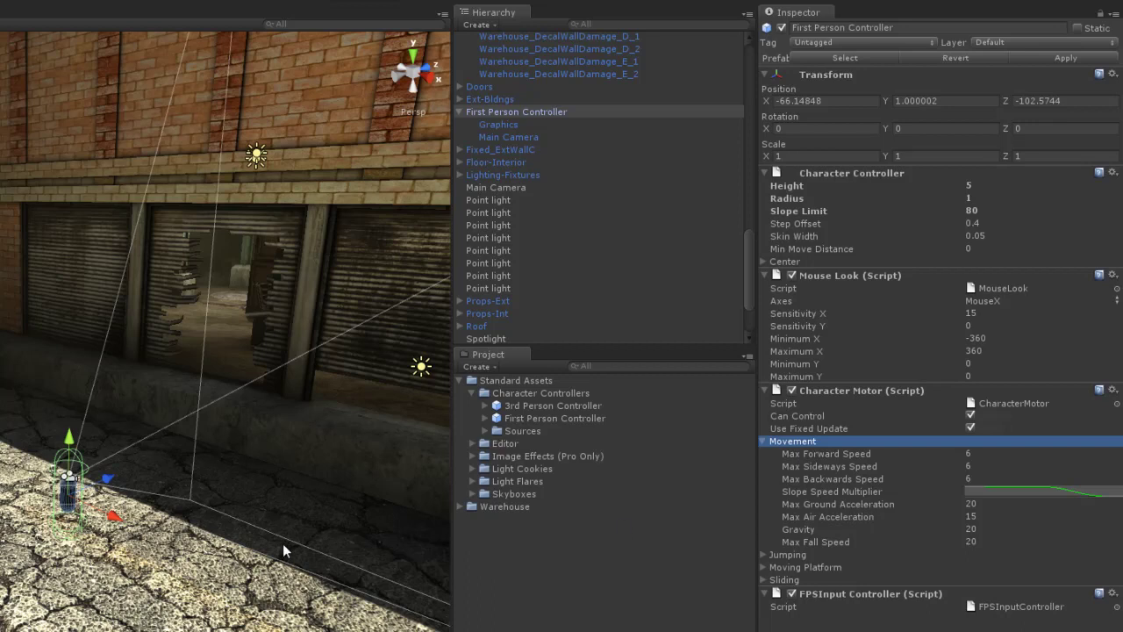
Step: Raise the First Person Controller vertically above the pavement to a Y position of about 3.2
{"action": "key", "text": "w"}
{"action": "right_click_drag", "start_coordinate": [214, 509], "coordinate": [256, 490]}
{"action": "scroll", "coordinate": [67, 417], "scroll_direction": "up", "scroll_amount": 2}
{"action": "left_click_drag", "start_coordinate": [50, 393], "coordinate": [56, 259]}
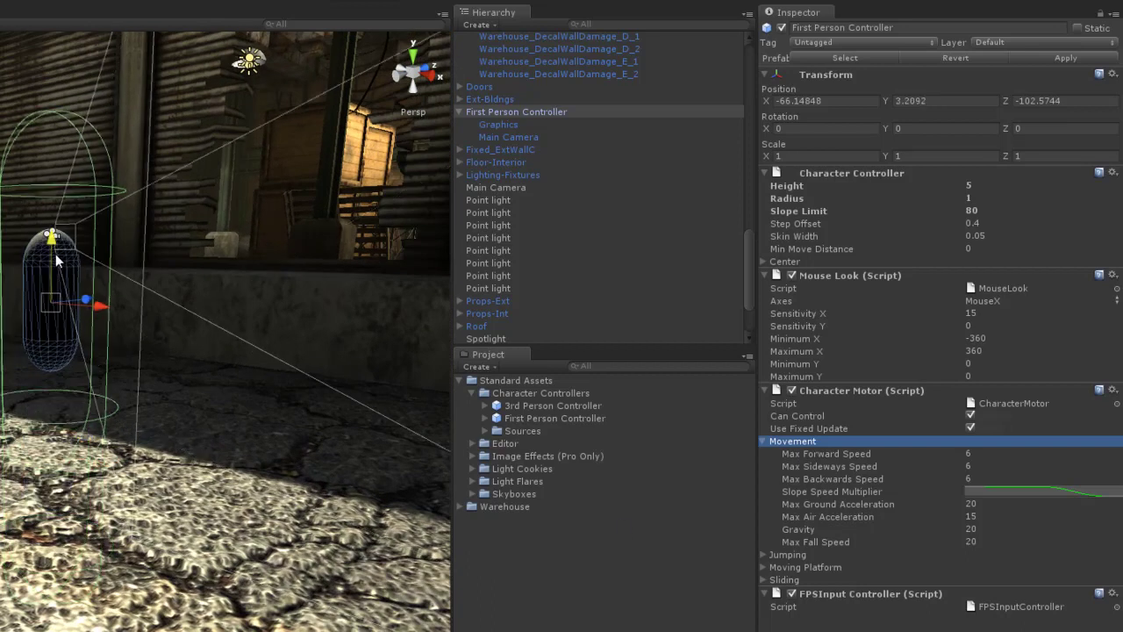
Step: Set the scale of the First Person Controller's Graphics capsule to 1 on X, Y and Z
{"action": "left_click_drag", "start_coordinate": [167, 438], "coordinate": [143, 517], "text": "alt"}
{"action": "left_click", "coordinate": [83, 402]}
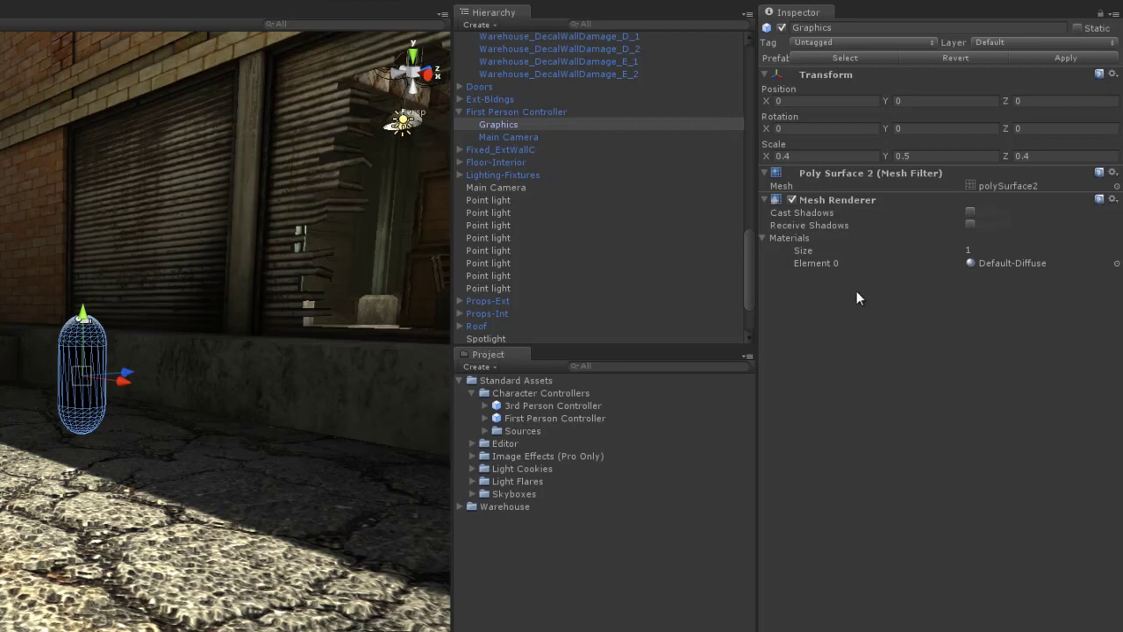
{"action": "left_click", "coordinate": [834, 156]}
{"action": "type", "text": "1"}
{"action": "key", "text": "Tab"}
{"action": "type", "text": "1"}
{"action": "key", "text": "Tab"}
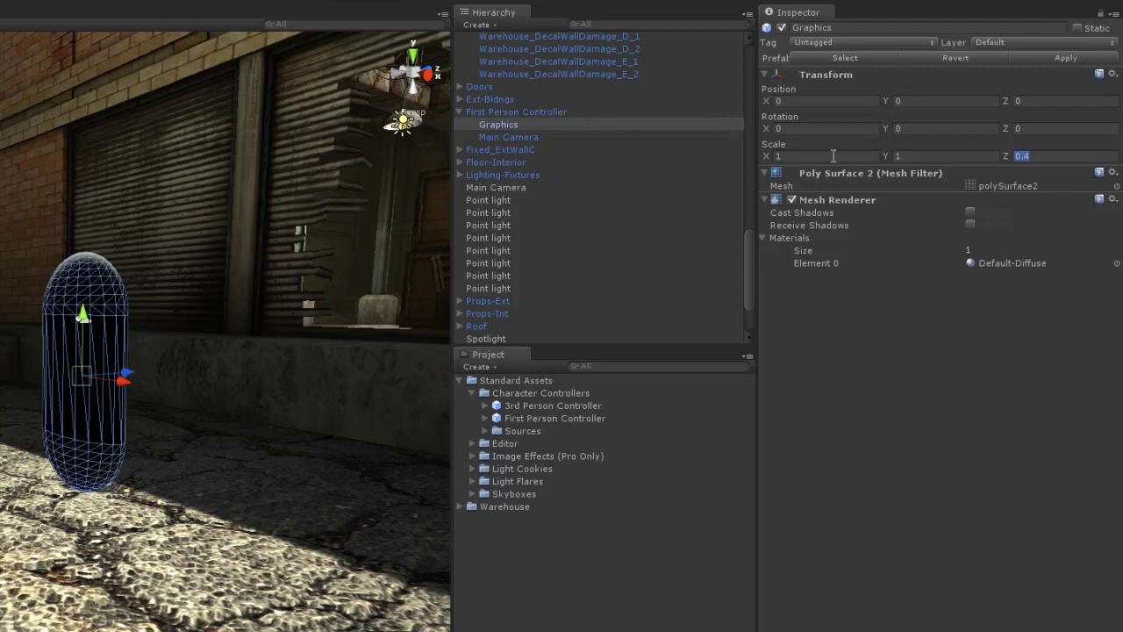
{"action": "type", "text": "1"}
{"action": "right_click_drag", "start_coordinate": [193, 355], "coordinate": [167, 340]}
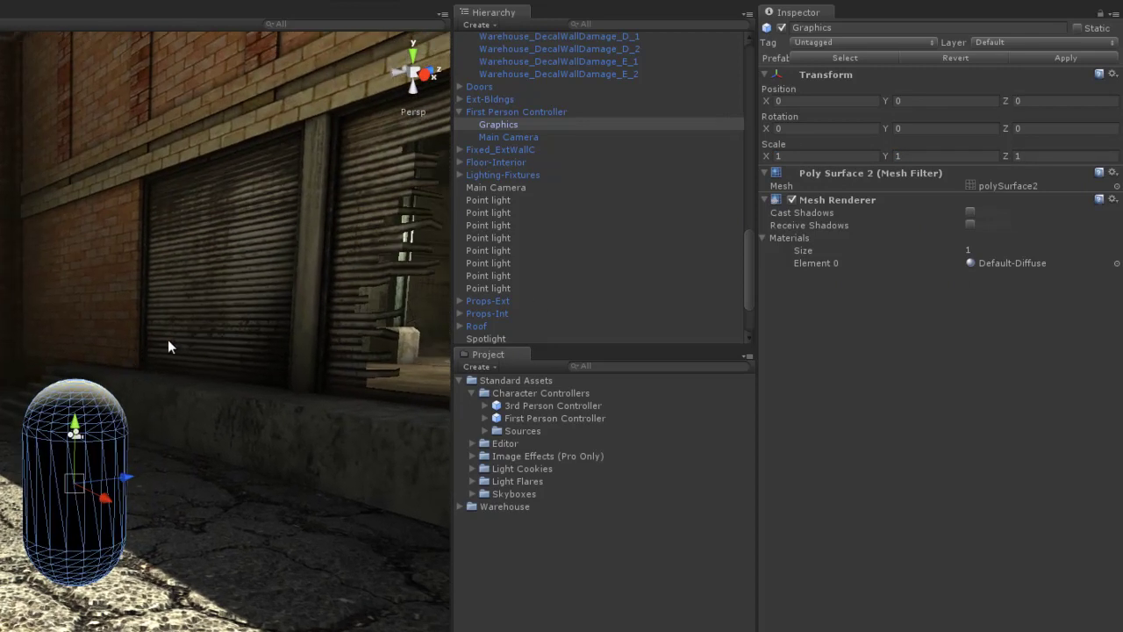
Step: Raise the First Person Controller's Main Camera above the capsule to a Y position of about 2.65
{"action": "left_click", "coordinate": [498, 114]}
{"action": "mouse_move", "coordinate": [216, 438]}
{"action": "right_mouse_down"}
{"action": "mouse_move", "coordinate": [208, 464]}
{"action": "mouse_move", "coordinate": [224, 445]}
{"action": "right_mouse_up"}
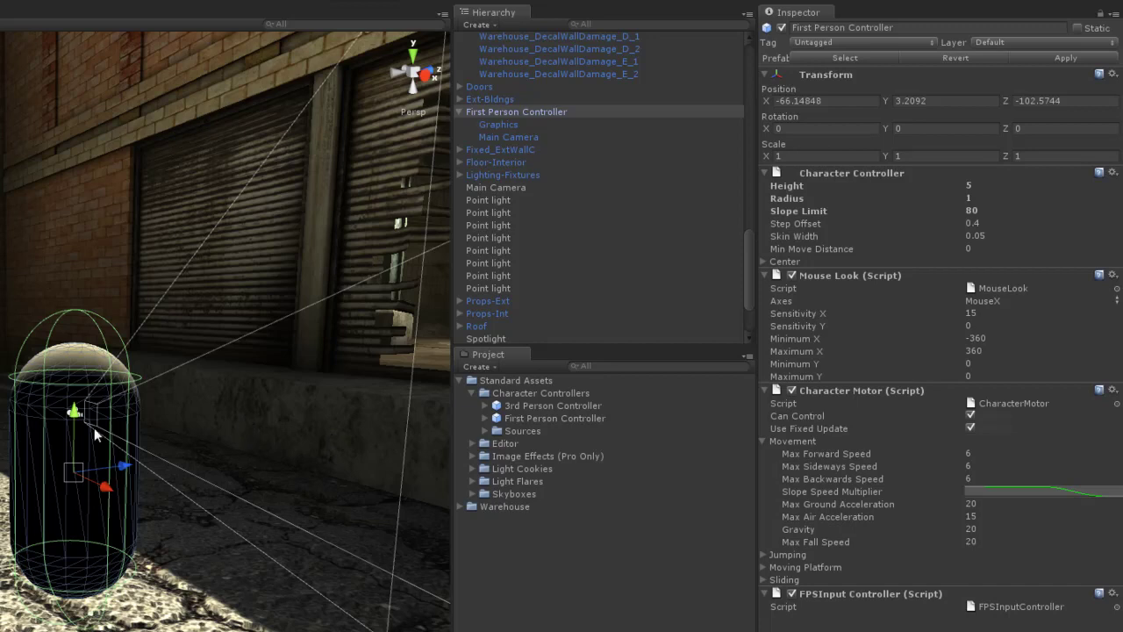
{"action": "left_click", "coordinate": [82, 350]}
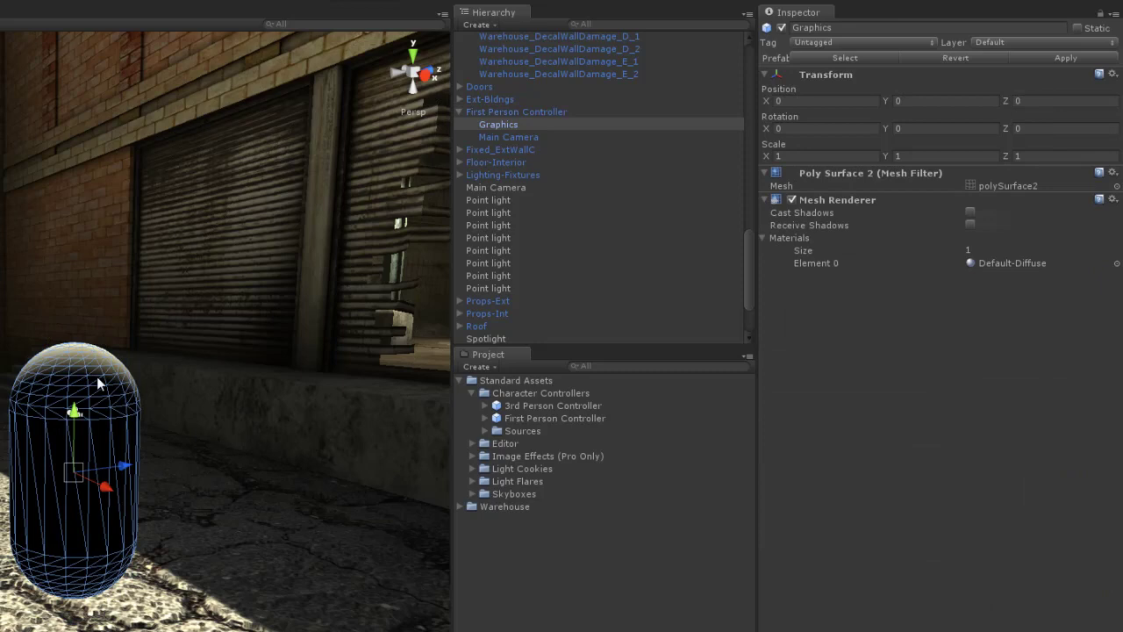
{"action": "left_click", "coordinate": [532, 113]}
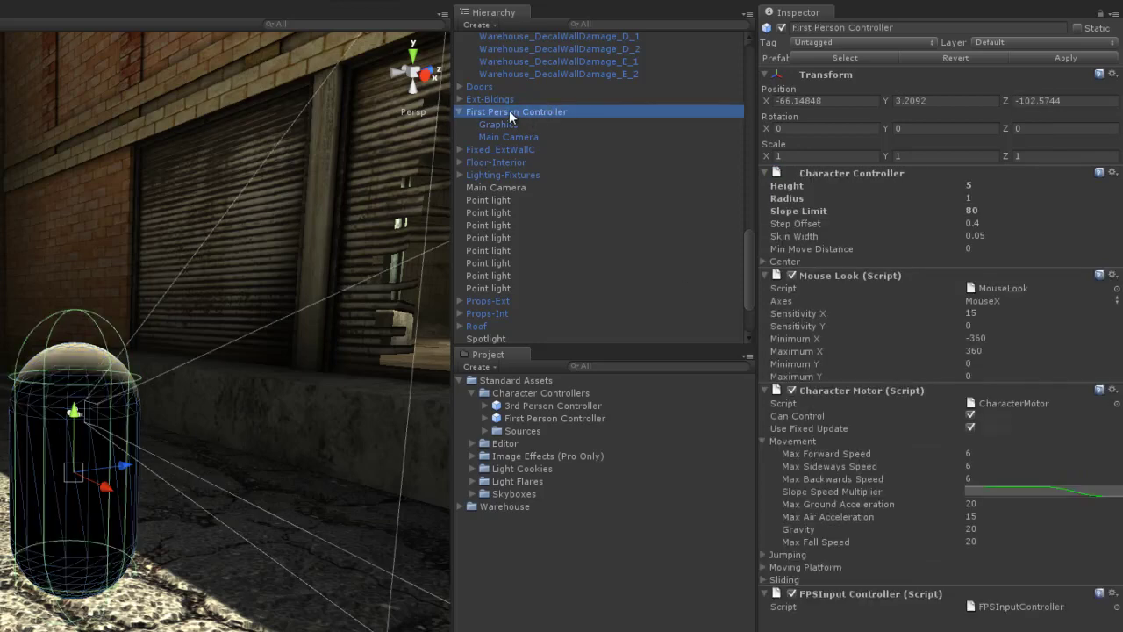
{"action": "left_click", "coordinate": [524, 138]}
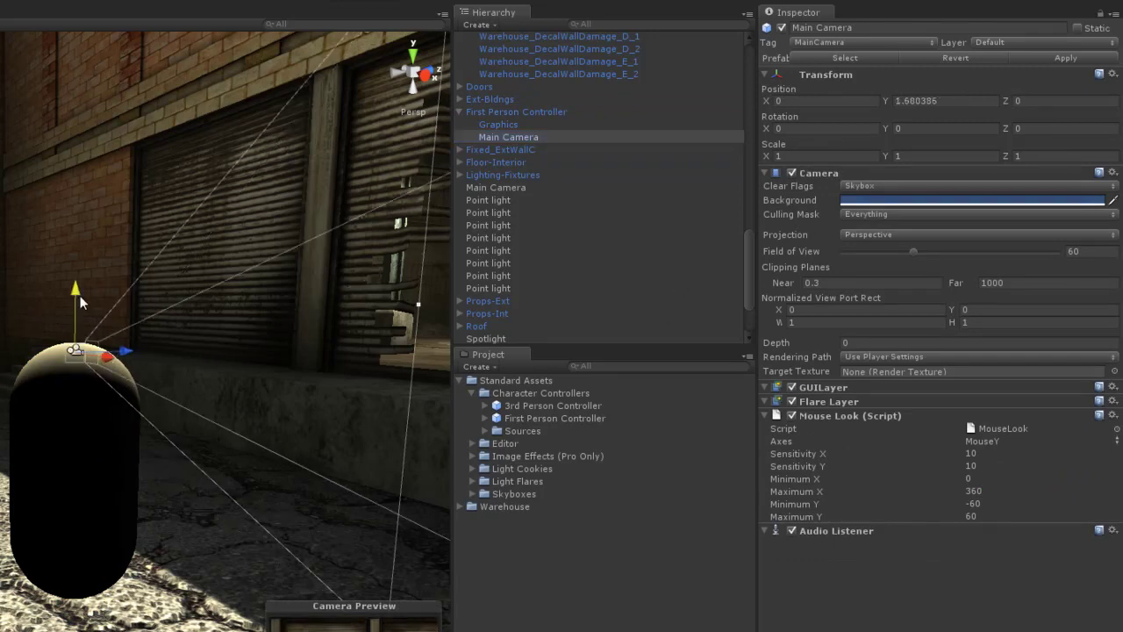
{"action": "left_click_drag", "start_coordinate": [80, 295], "coordinate": [84, 247]}
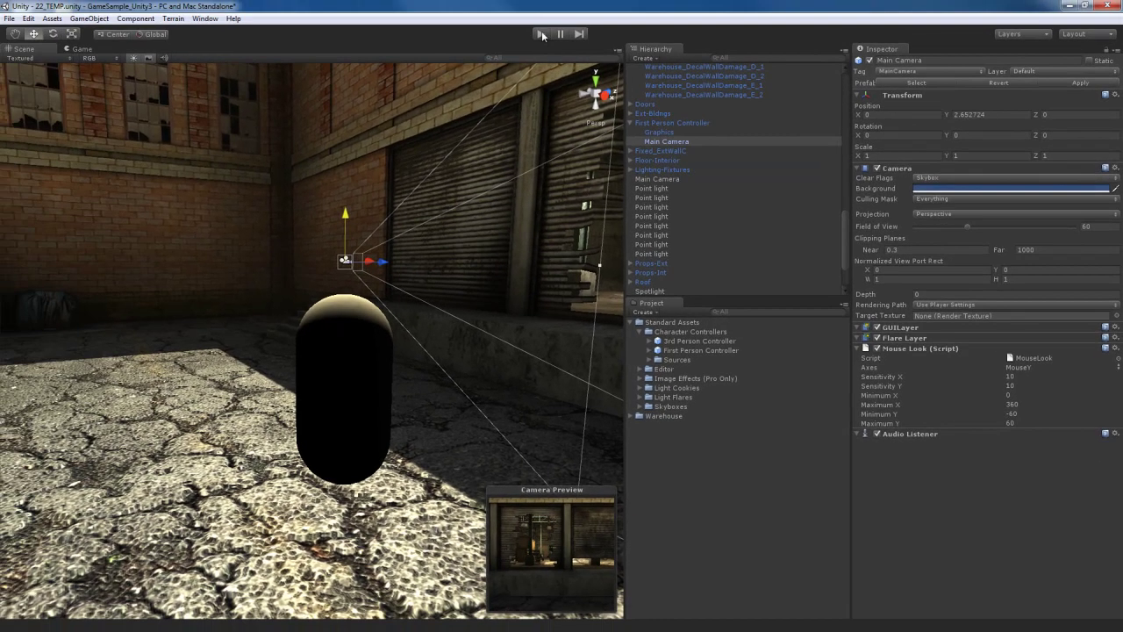
Step: Play the scene and walk across the pavement and up the concrete steps beside the blue dumpster
{"action": "left_click", "coordinate": [542, 33]}
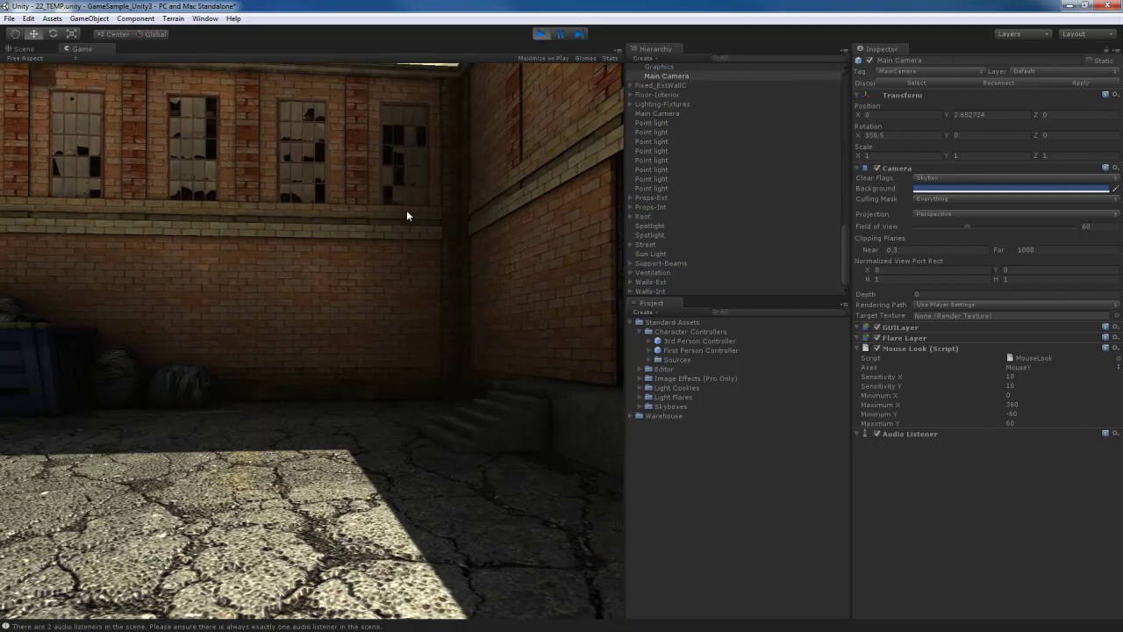
{"action": "key", "text": "w"}
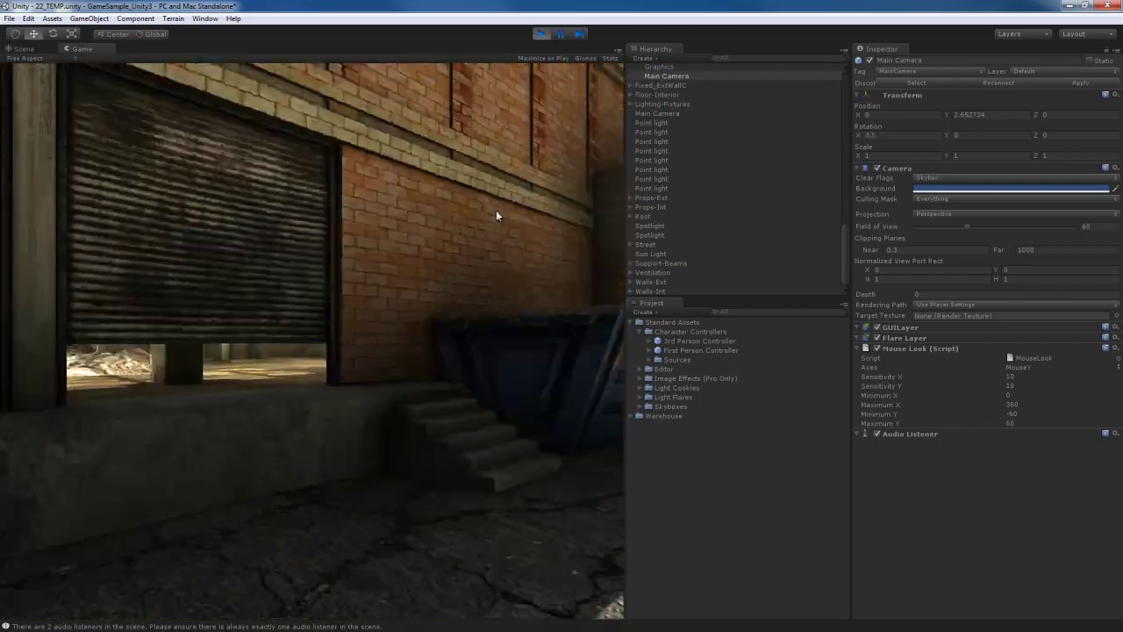
{"action": "key", "text": "w"}
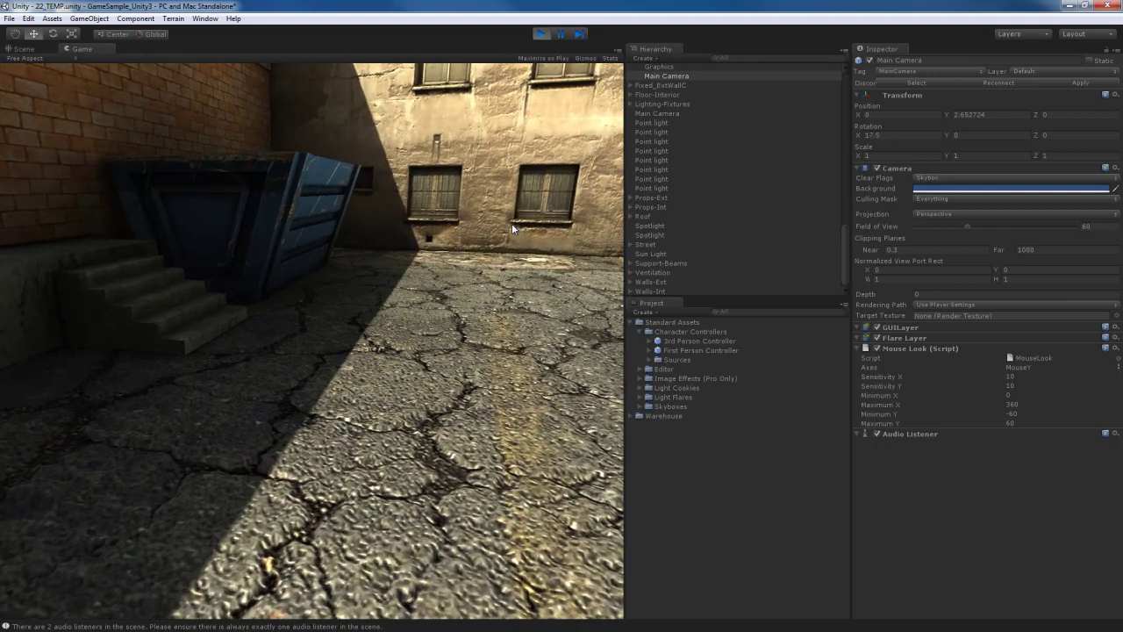
{"action": "key", "text": "w"}
{"action": "key", "text": "w"}
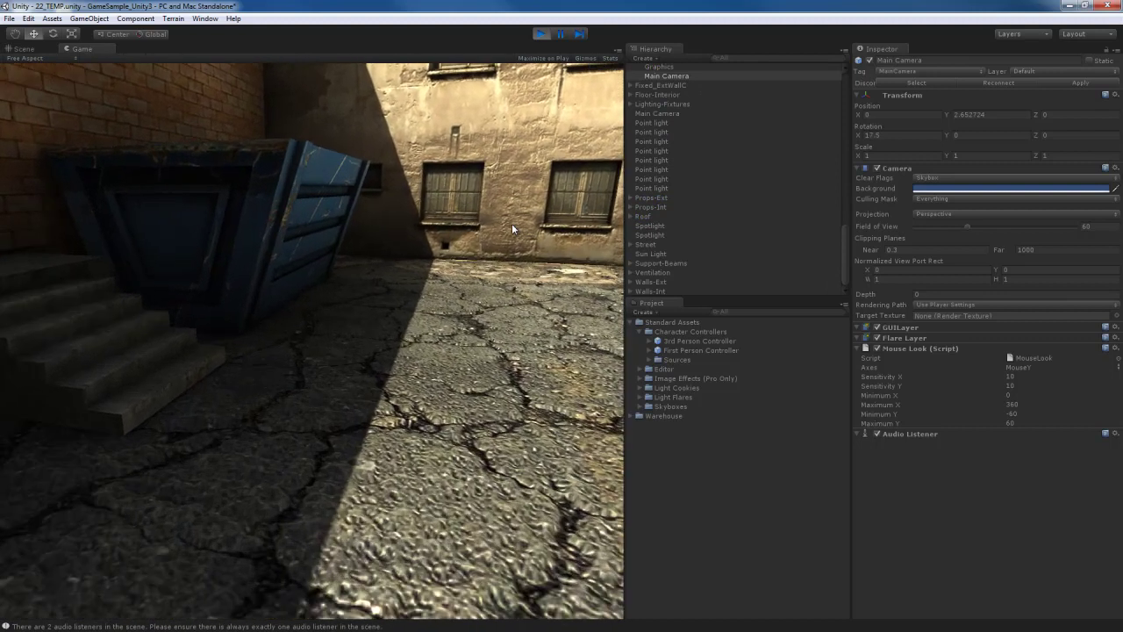
{"action": "key", "text": "w"}
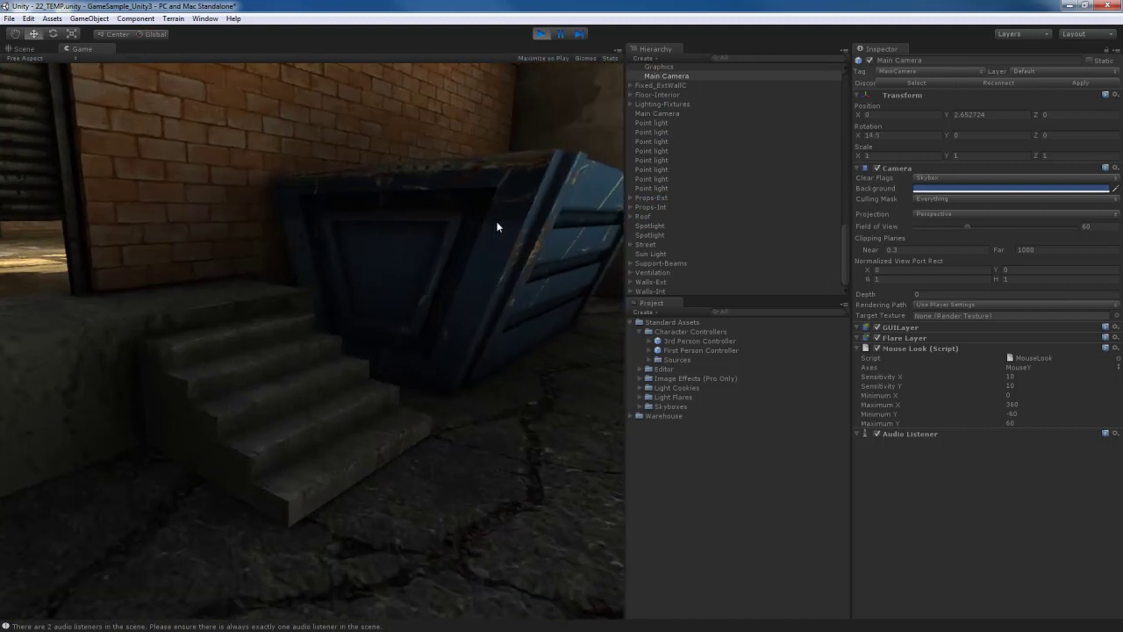
{"action": "key", "text": "w"}
{"action": "key", "text": "d"}
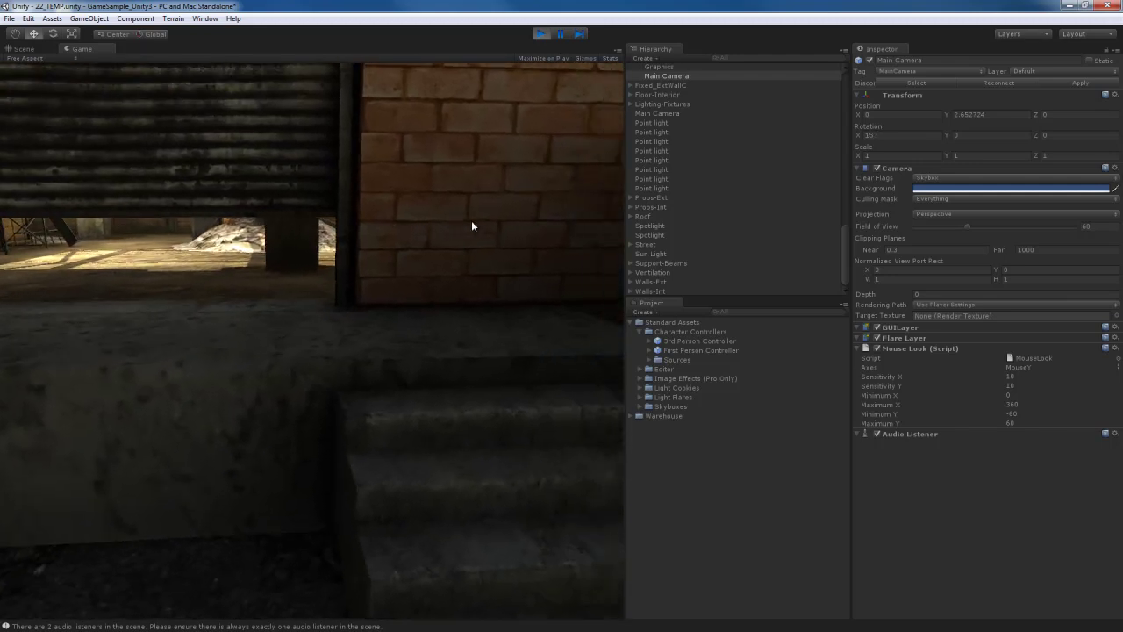
{"action": "key", "text": "w"}
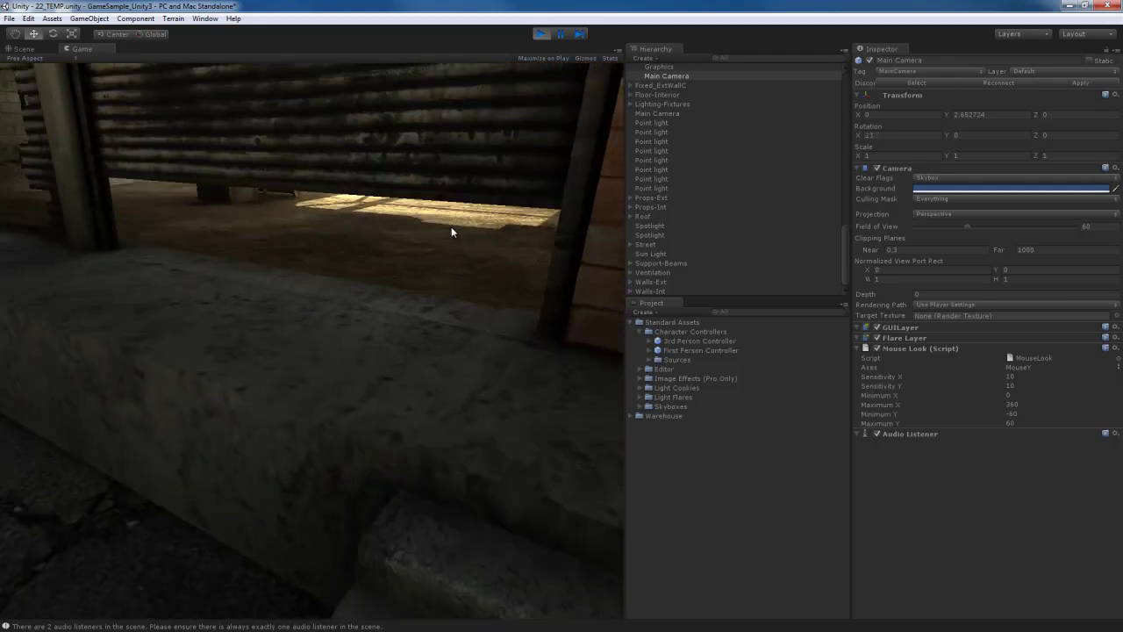
Step: Walk along the concrete ledge and through the broken shutter into the warehouse, look up at the roof, and stop play mode
{"action": "key", "text": "w"}
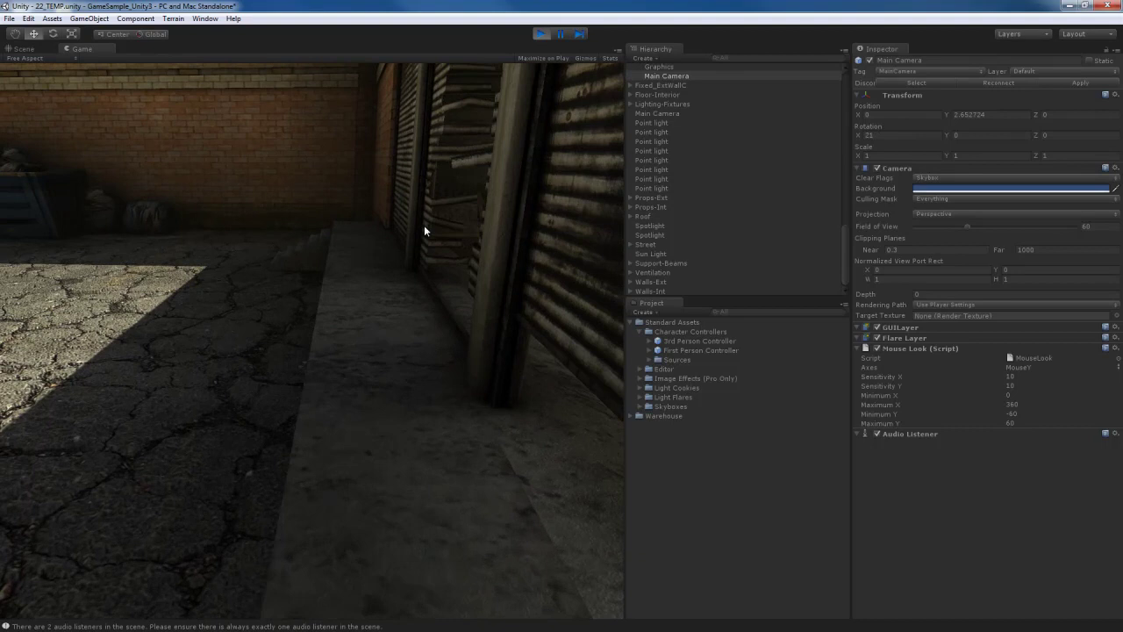
{"action": "key", "text": "w"}
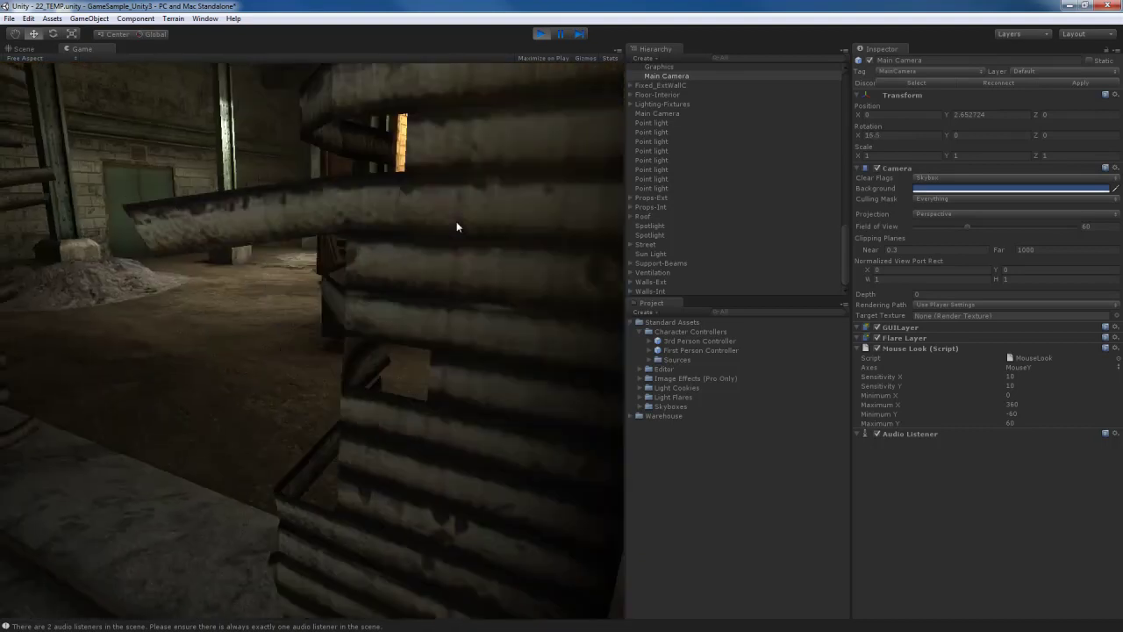
{"action": "key", "text": "w"}
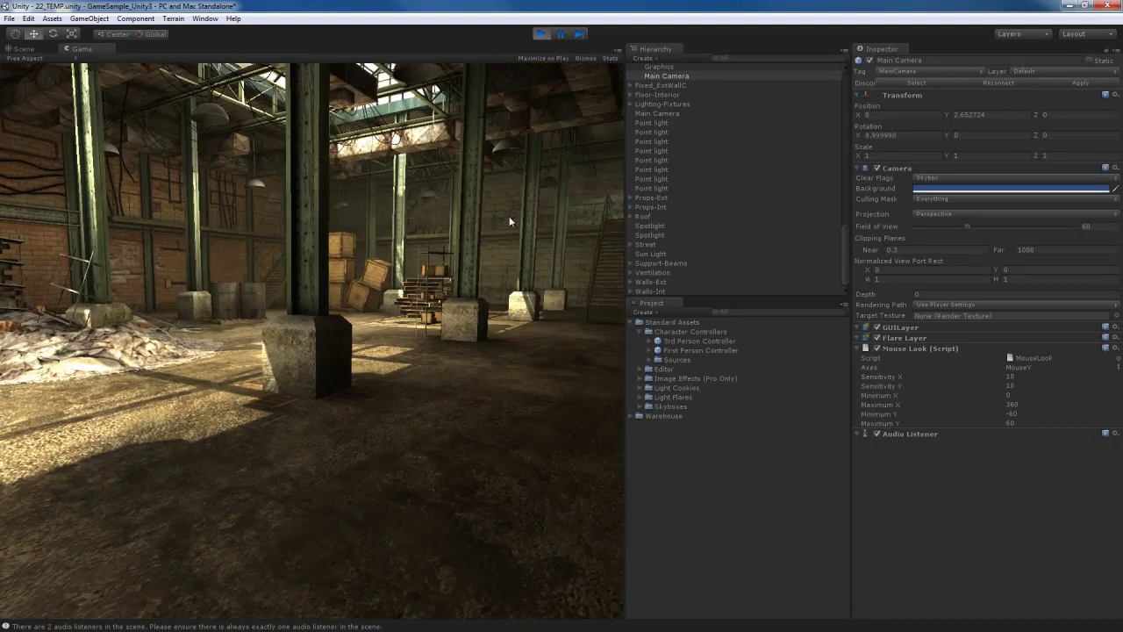
{"action": "key", "text": "w"}
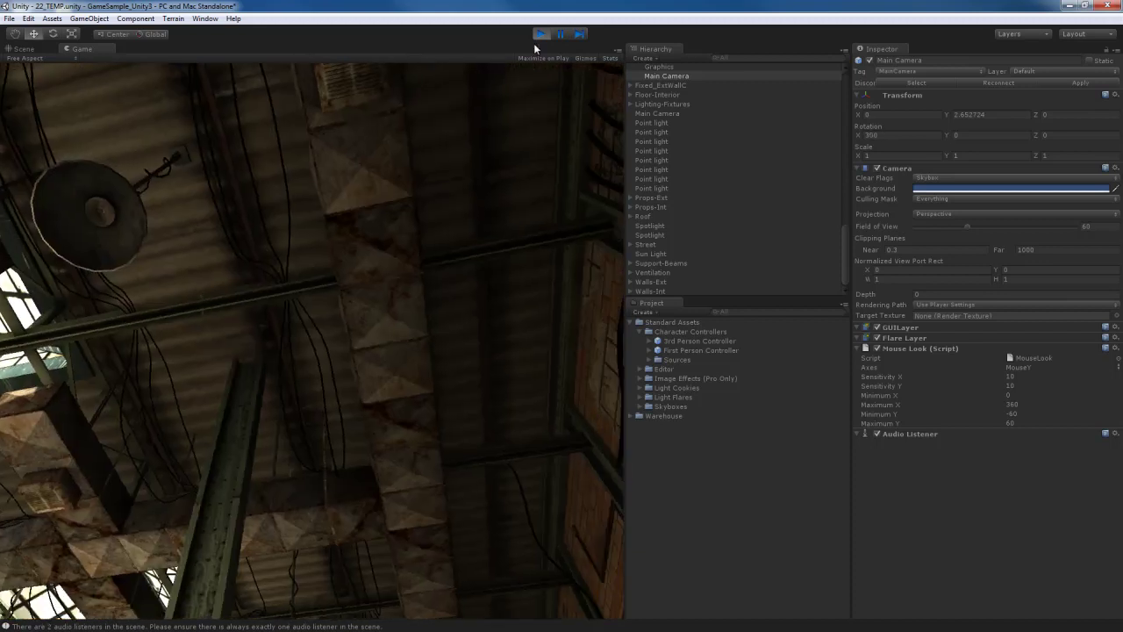
{"action": "left_click", "coordinate": [538, 35]}
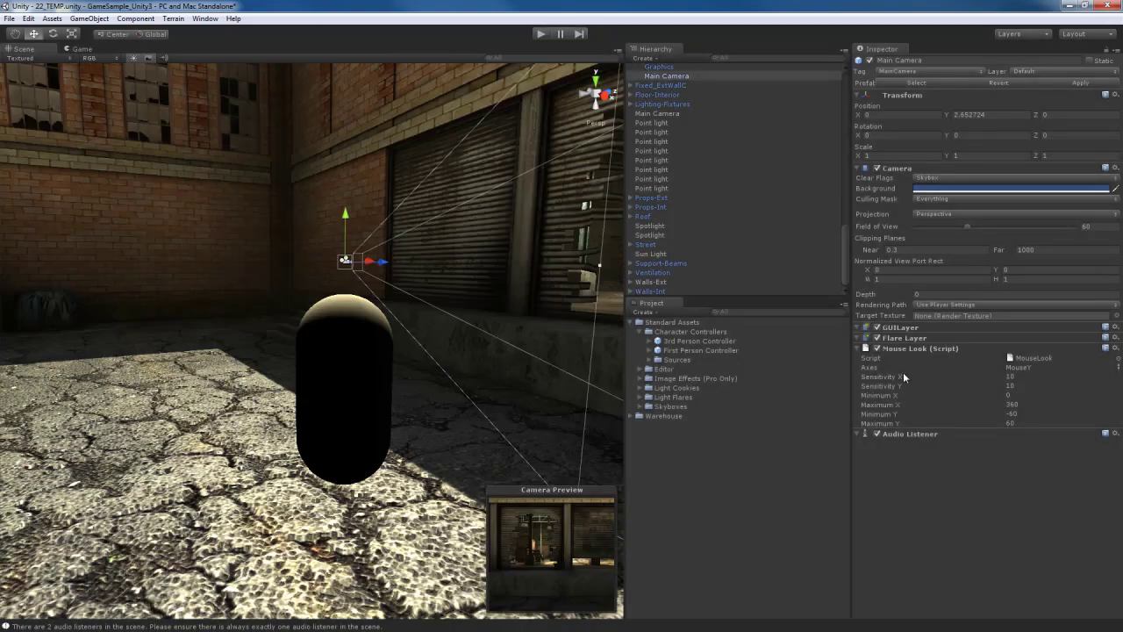
Step: Set the First Person Controller's Max Forward Speed in the Character Motor movement settings to 30
{"action": "scroll", "coordinate": [665, 193], "scroll_direction": "up", "scroll_amount": 4}
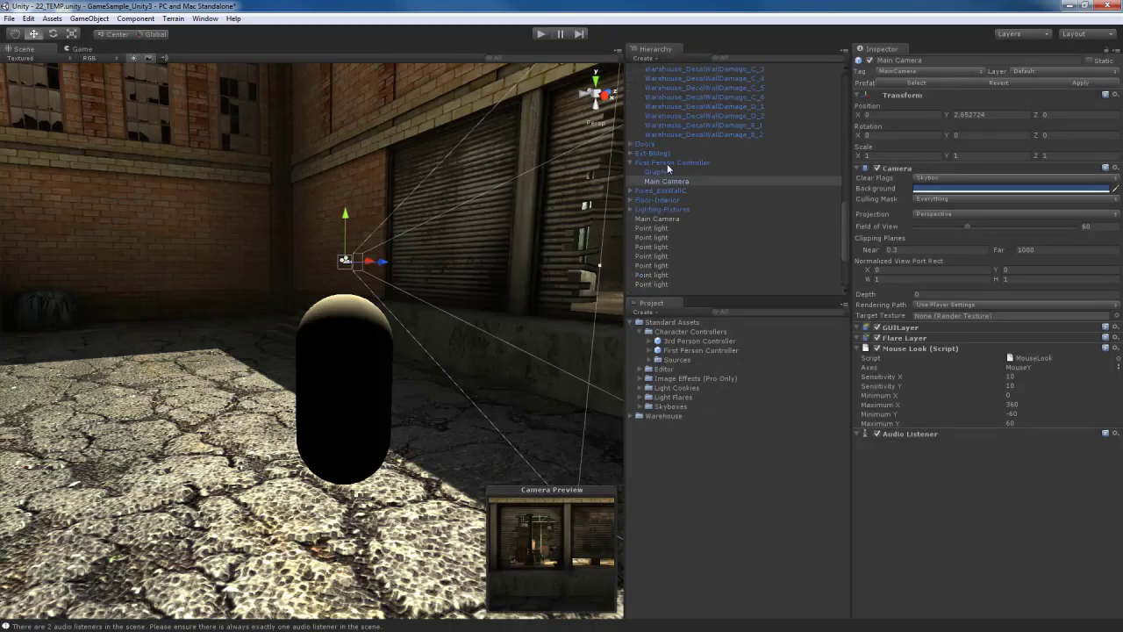
{"action": "left_click", "coordinate": [661, 164]}
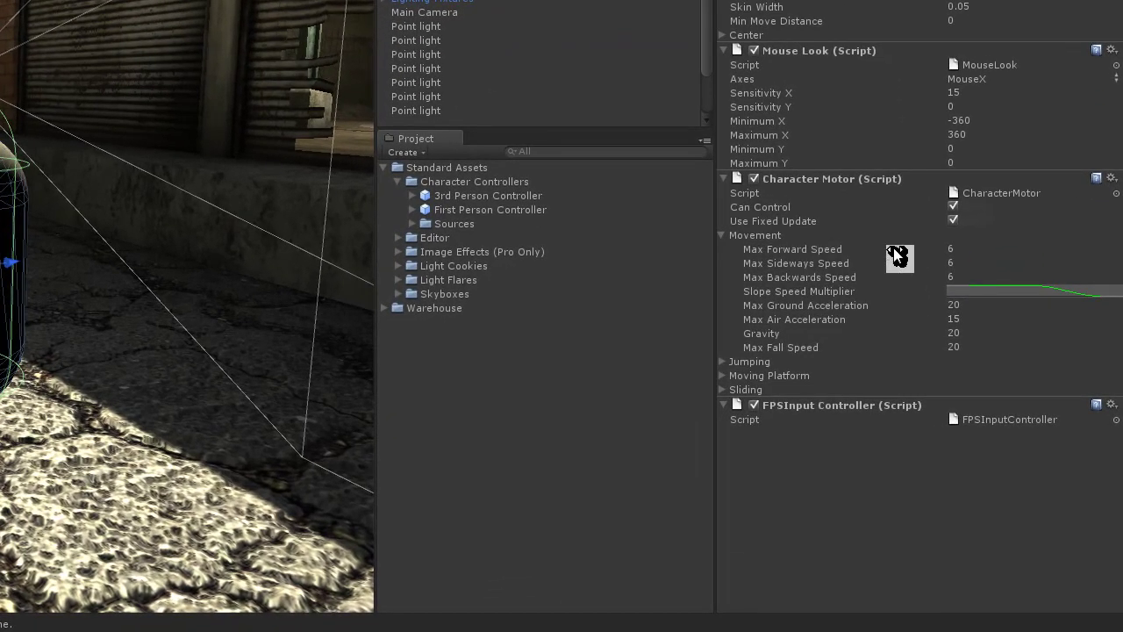
{"action": "left_click", "coordinate": [1022, 375]}
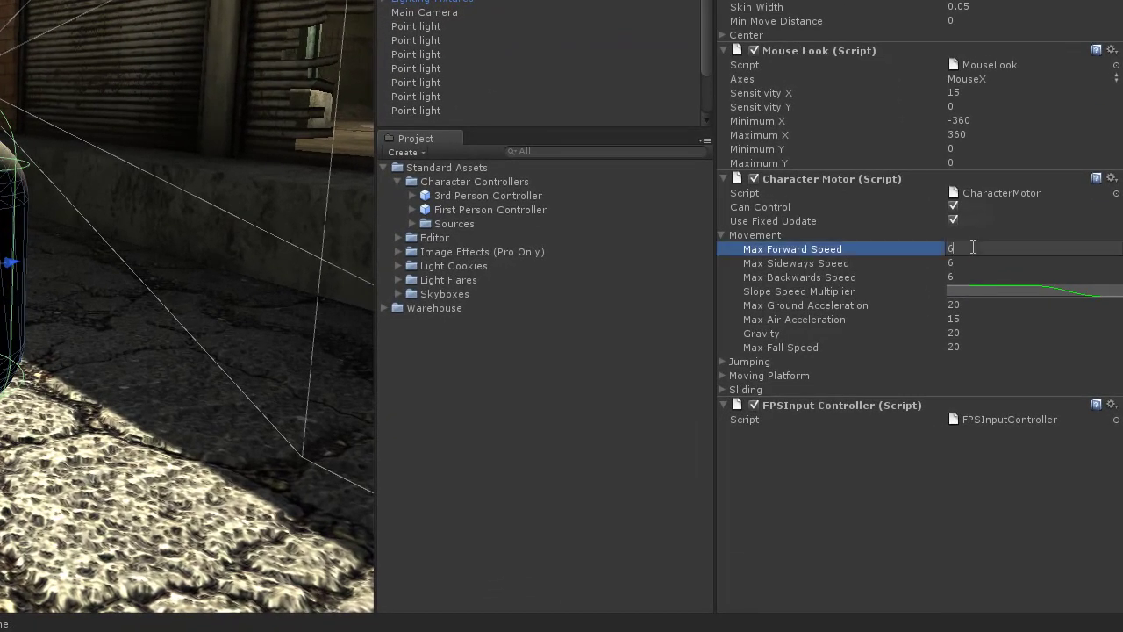
{"action": "type", "text": "30"}
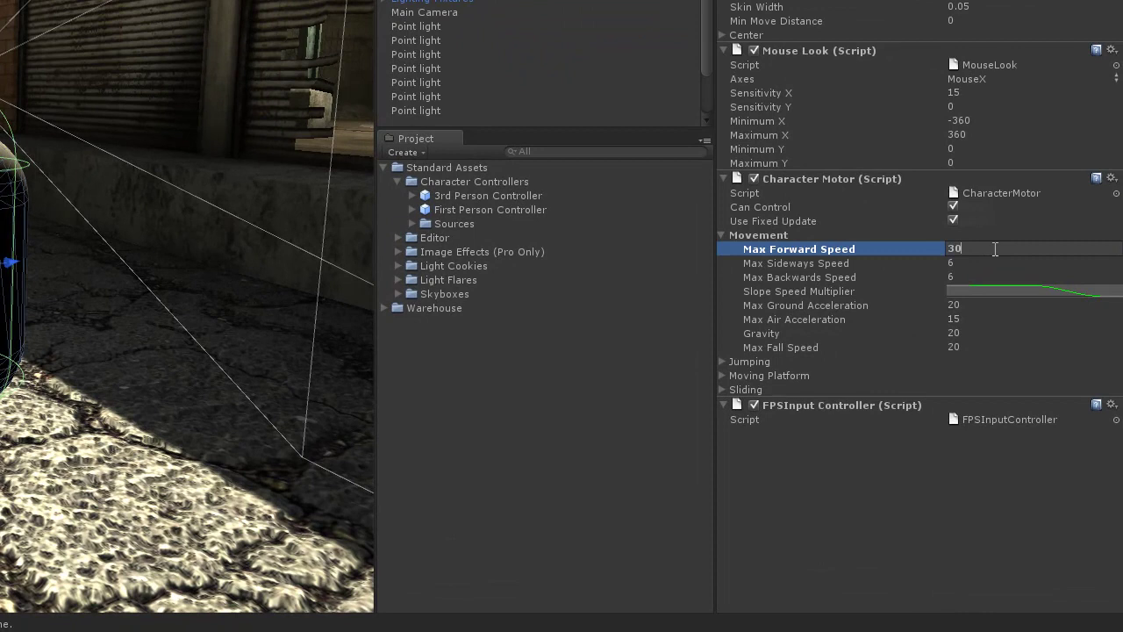
Step: Set the Character Motor's Max Ground Acceleration to 60 and its Gravity to 40
{"action": "left_click", "coordinate": [828, 307]}
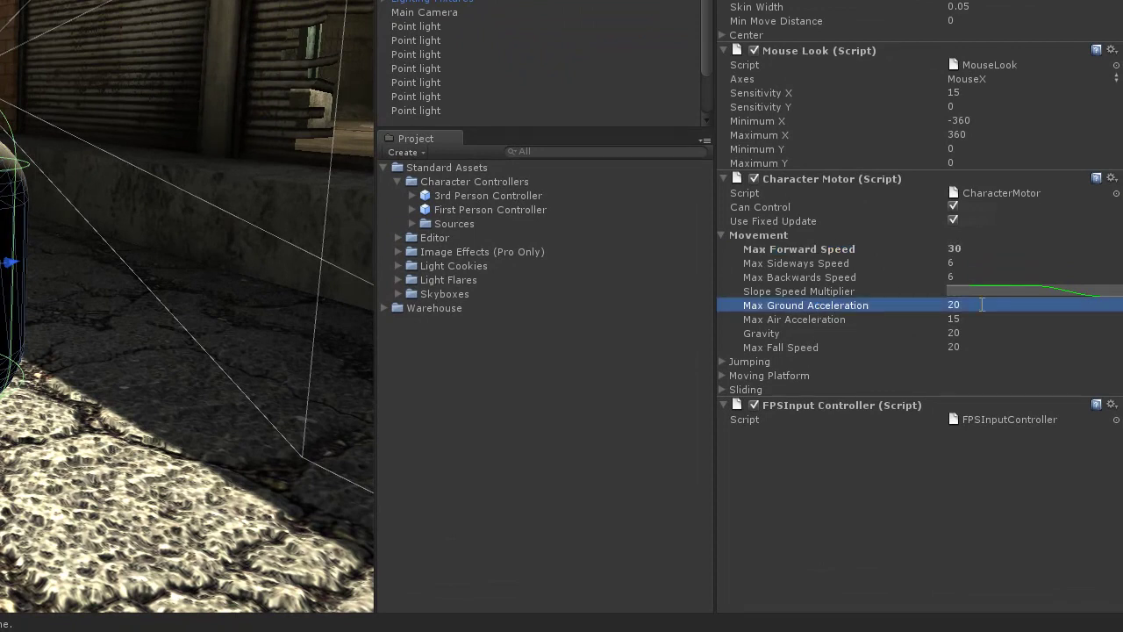
{"action": "left_click", "coordinate": [982, 309]}
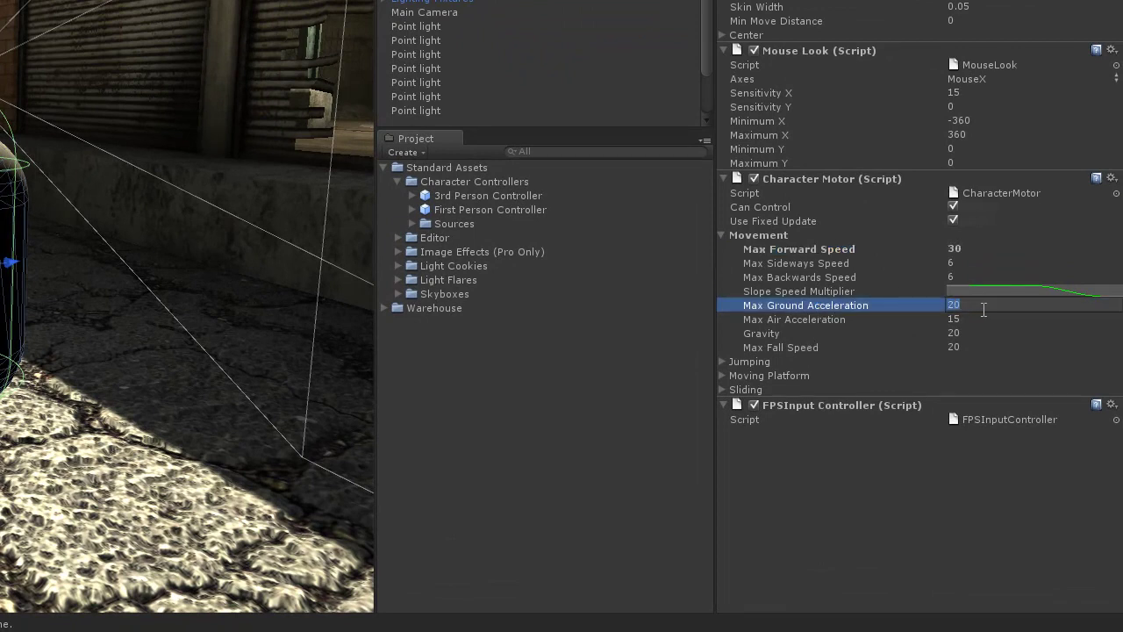
{"action": "type", "text": "60"}
{"action": "key", "text": "Return"}
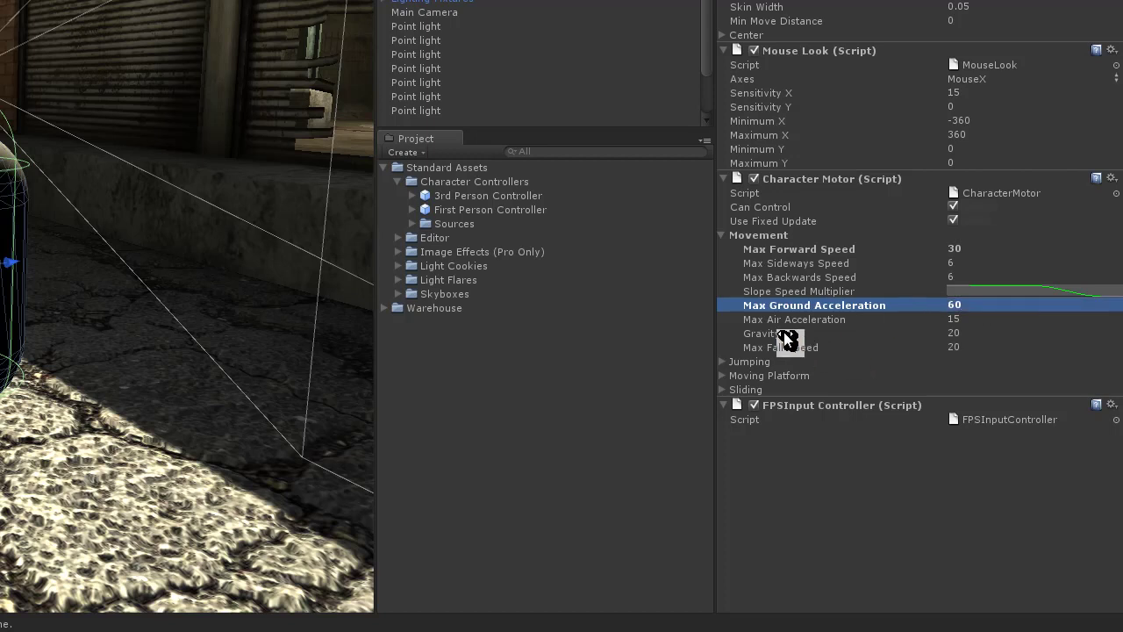
{"action": "left_click", "coordinate": [980, 334]}
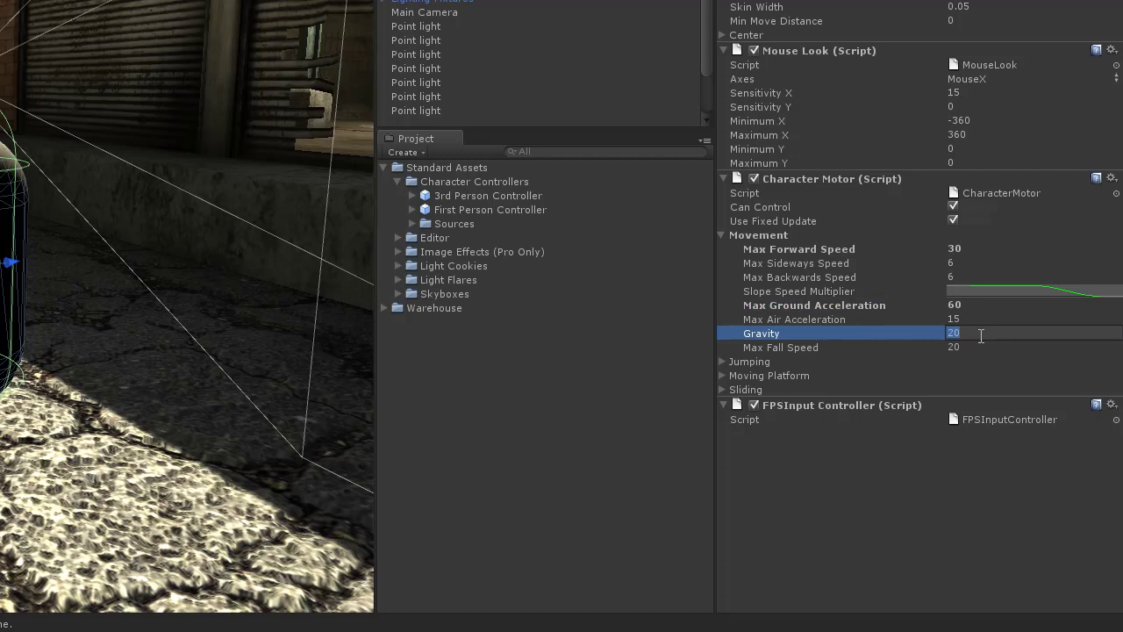
{"action": "type", "text": "40"}
{"action": "key", "text": "Return"}
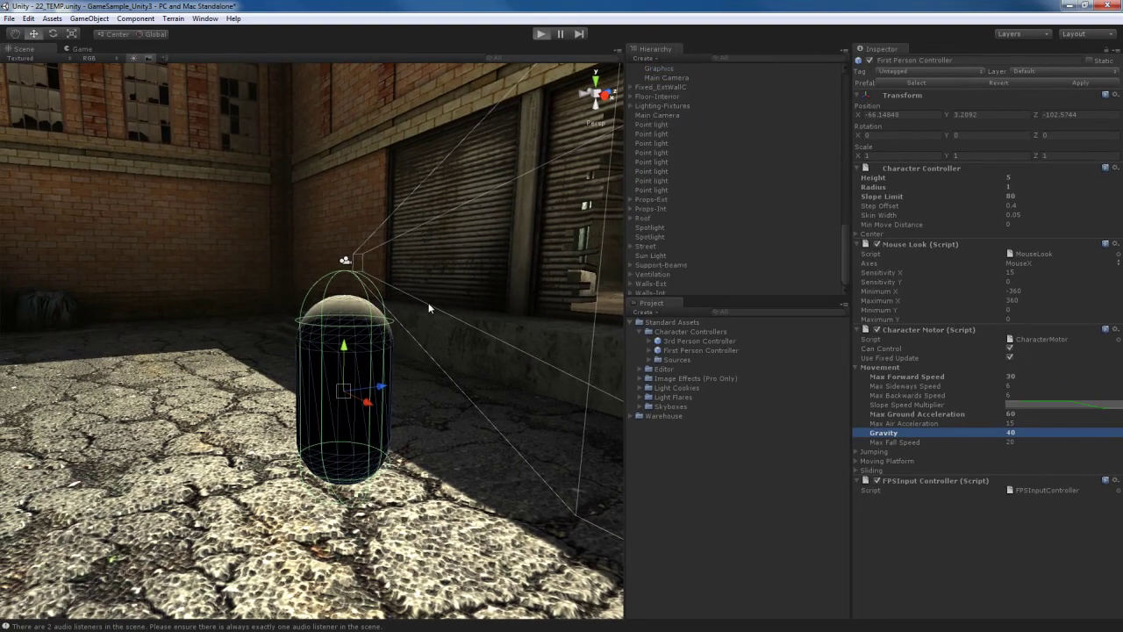
Step: Play the scene, climb the concrete steps beside the blue dumpster and run along the ledge through the broken shutter into the warehouse
{"action": "key", "text": "ctrl+p"}
{"action": "key", "text": "w"}
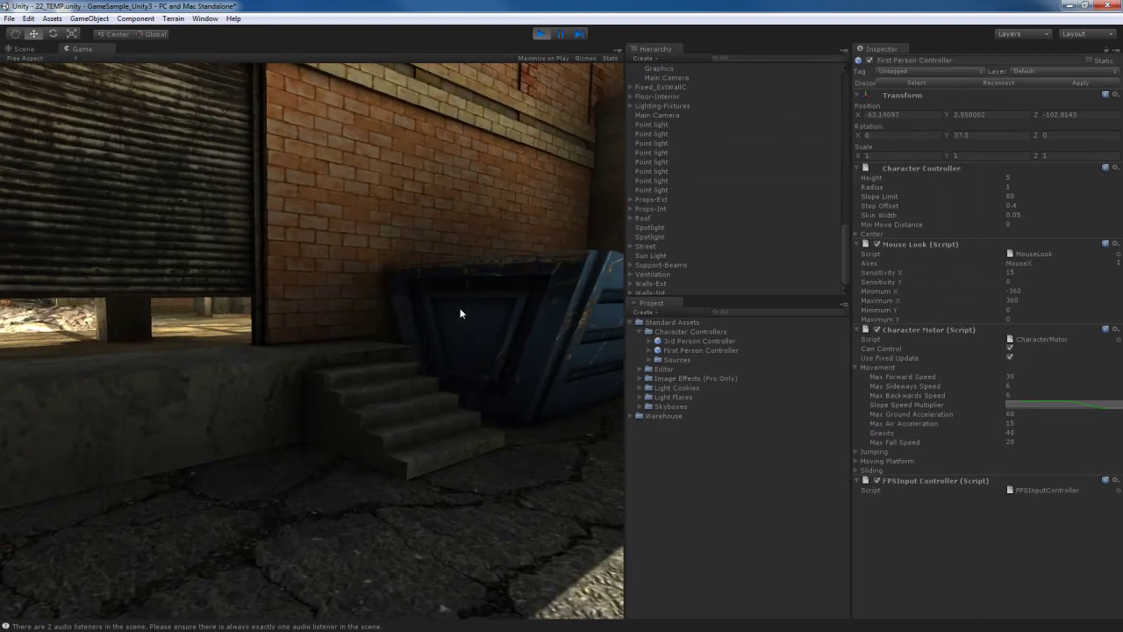
{"action": "key", "text": "w"}
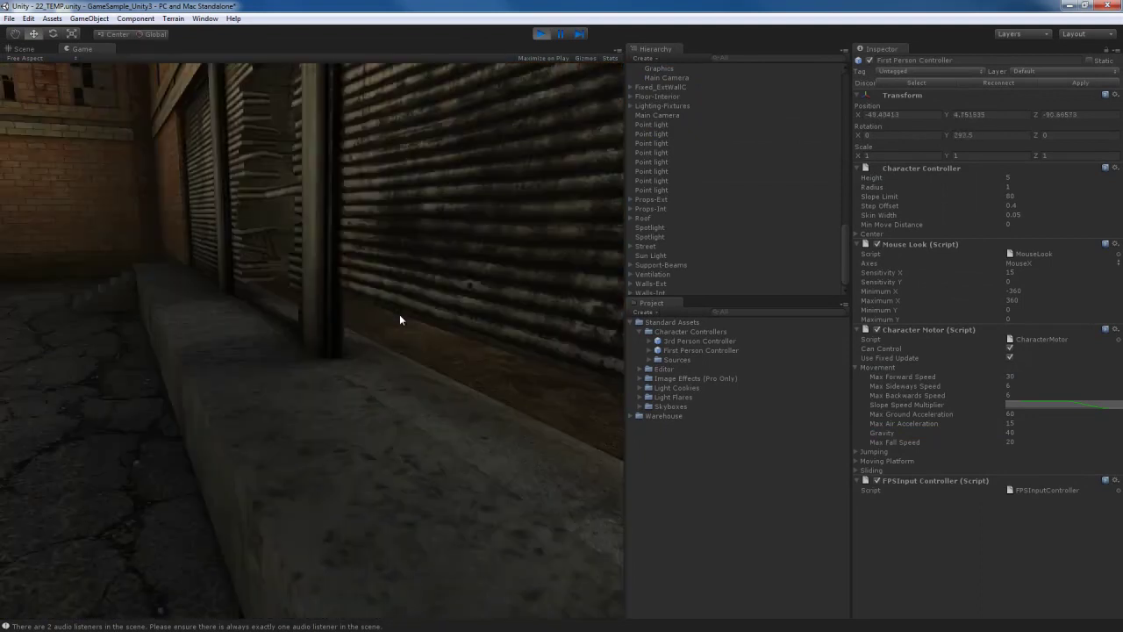
{"action": "key", "text": "w"}
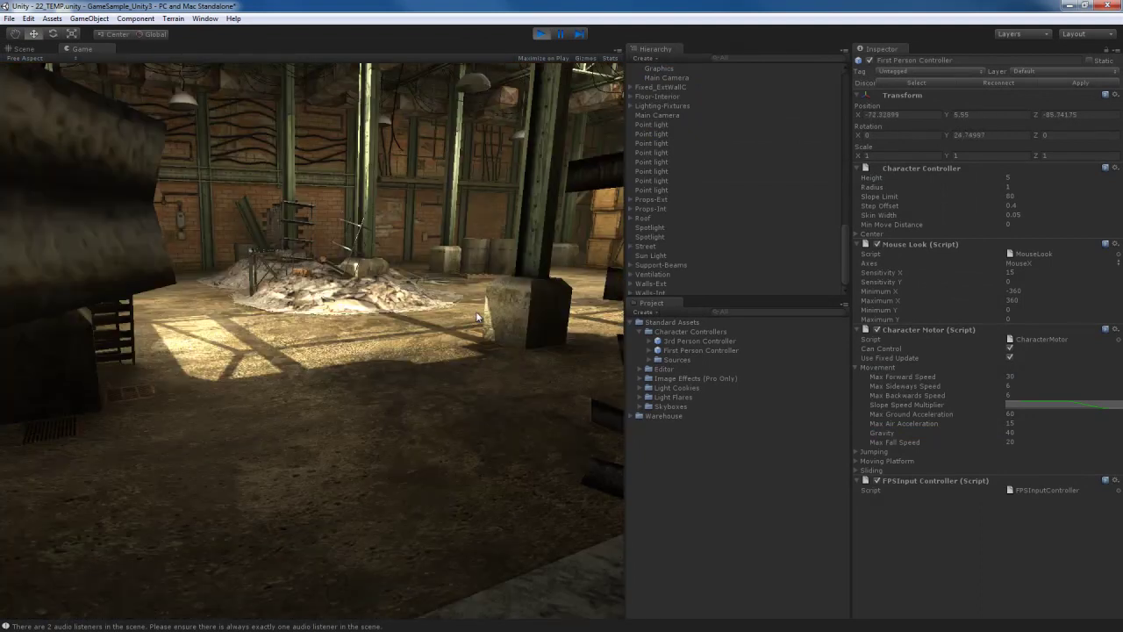
Step: Run along the brick wall and up the metal stairs to the upper walkway, and look around the warehouse from there
{"action": "key", "text": "w"}
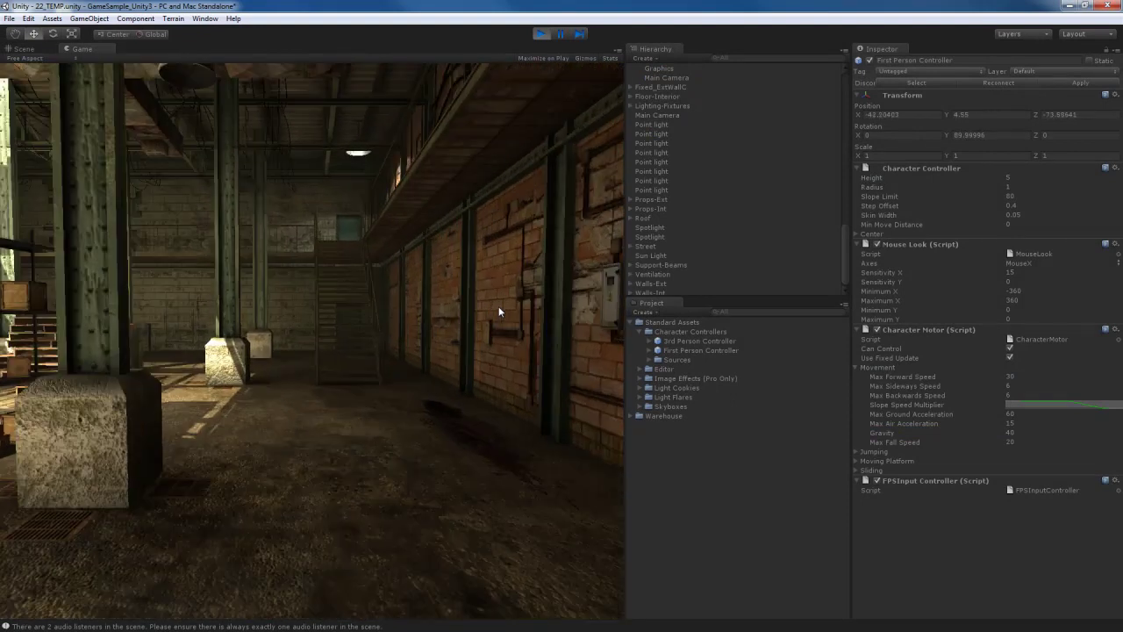
{"action": "key", "text": "w"}
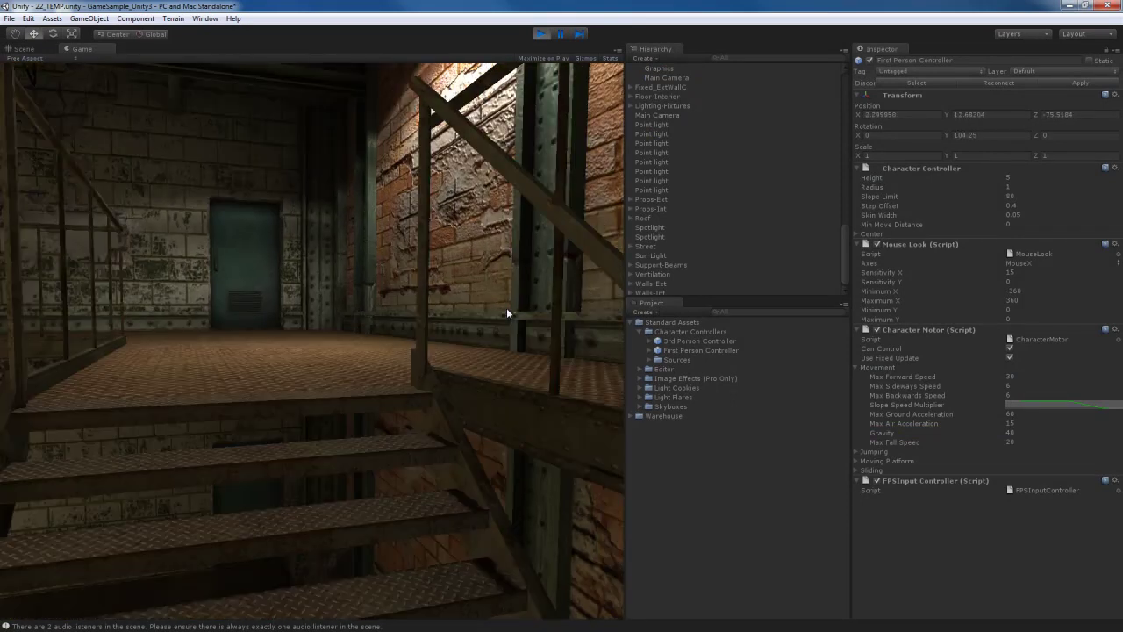
{"action": "key", "text": "w"}
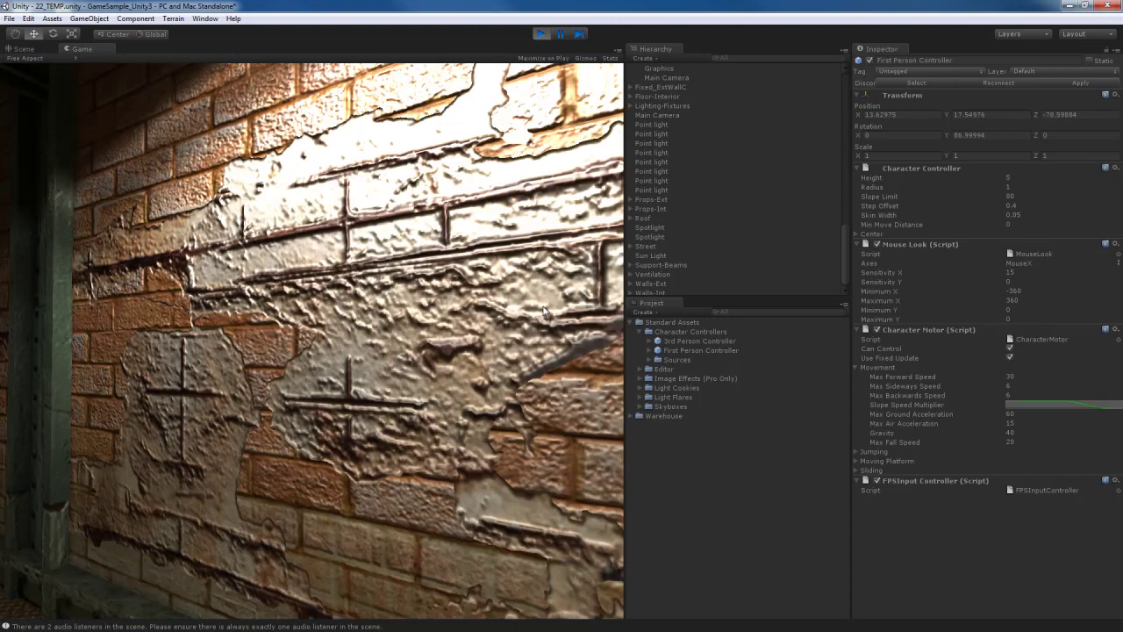
{"action": "mouse_move", "coordinate": [443, 316]}
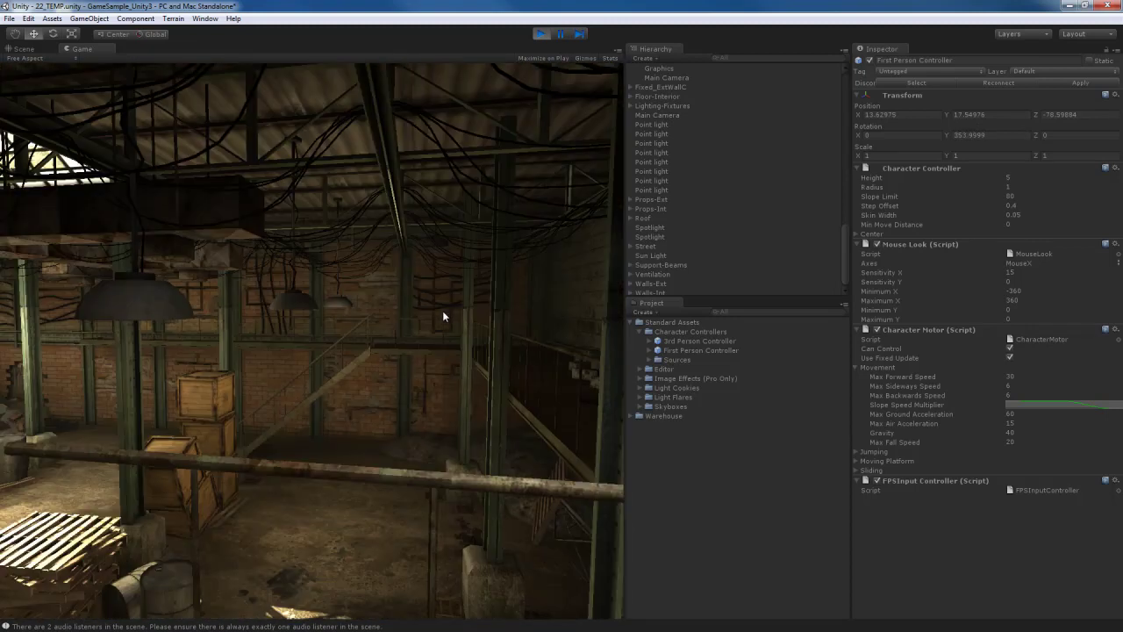
{"action": "key", "text": "d"}
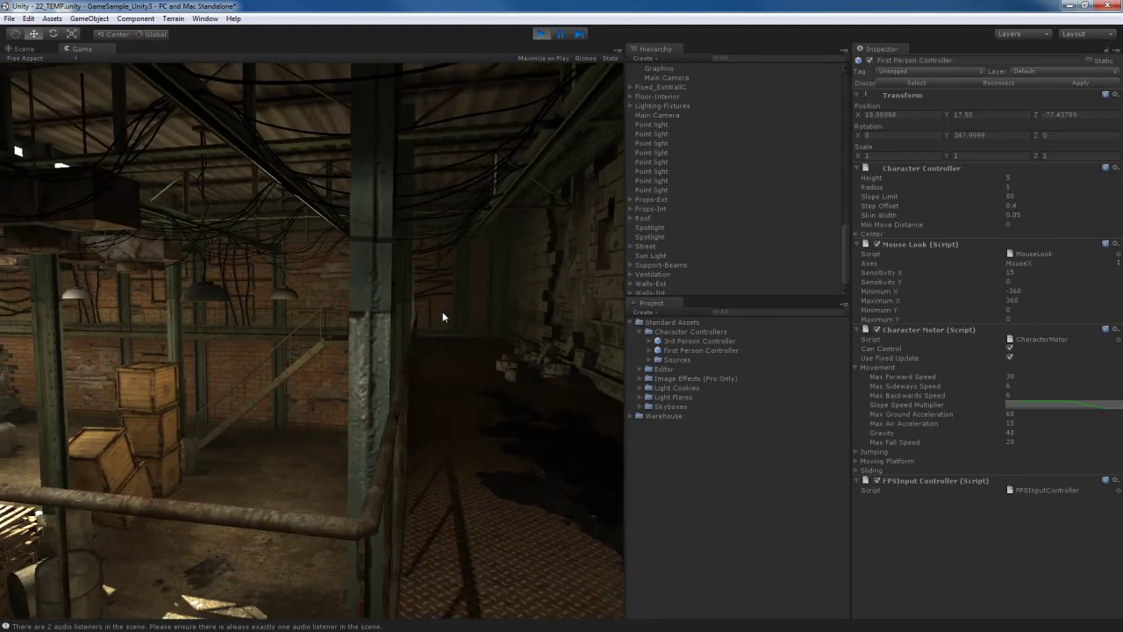
{"action": "key", "text": "w"}
{"action": "mouse_move", "coordinate": [351, 321]}
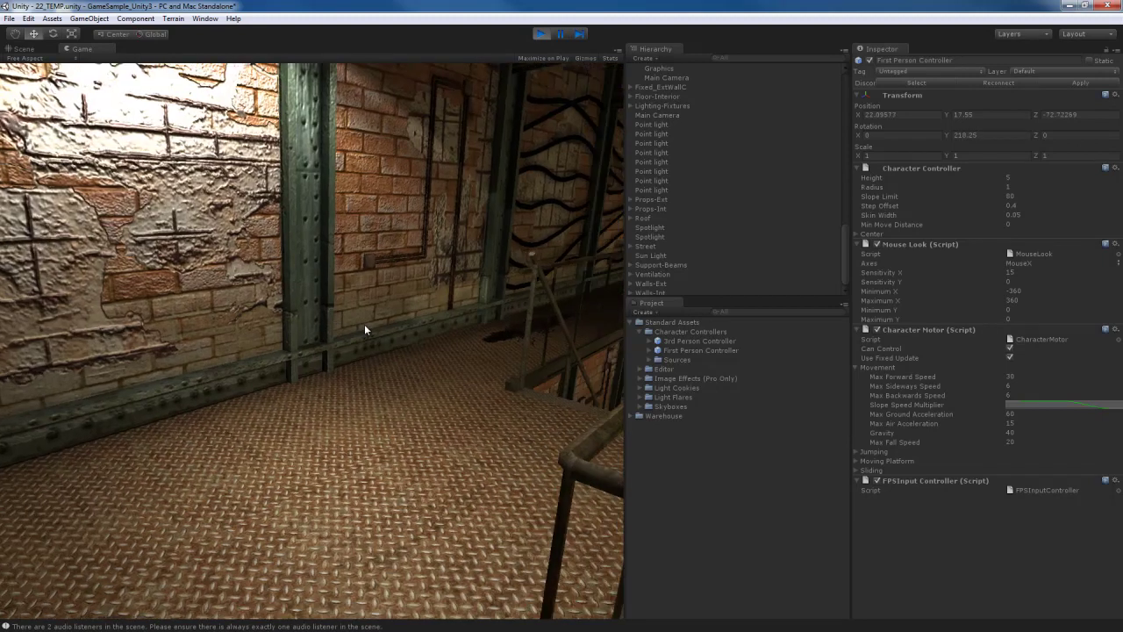
Step: Run back down the metal stairs onto the warehouse floor and look down at the controller's capsule while moving
{"action": "key", "text": "w"}
{"action": "mouse_move", "coordinate": [390, 300]}
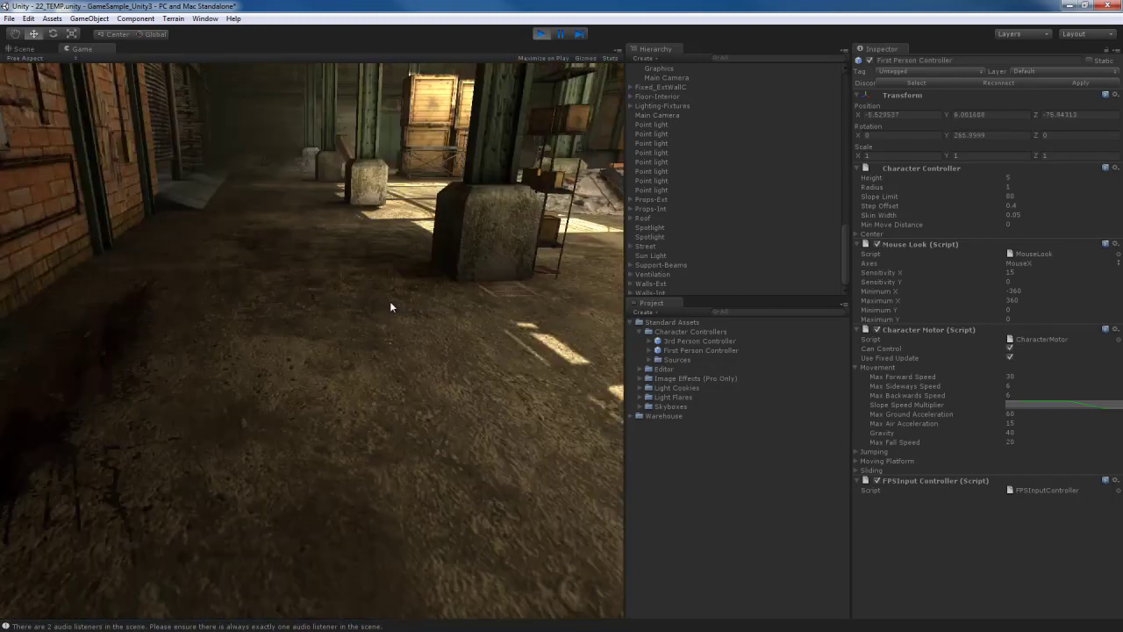
{"action": "key", "text": "w"}
{"action": "mouse_move", "coordinate": [372, 357]}
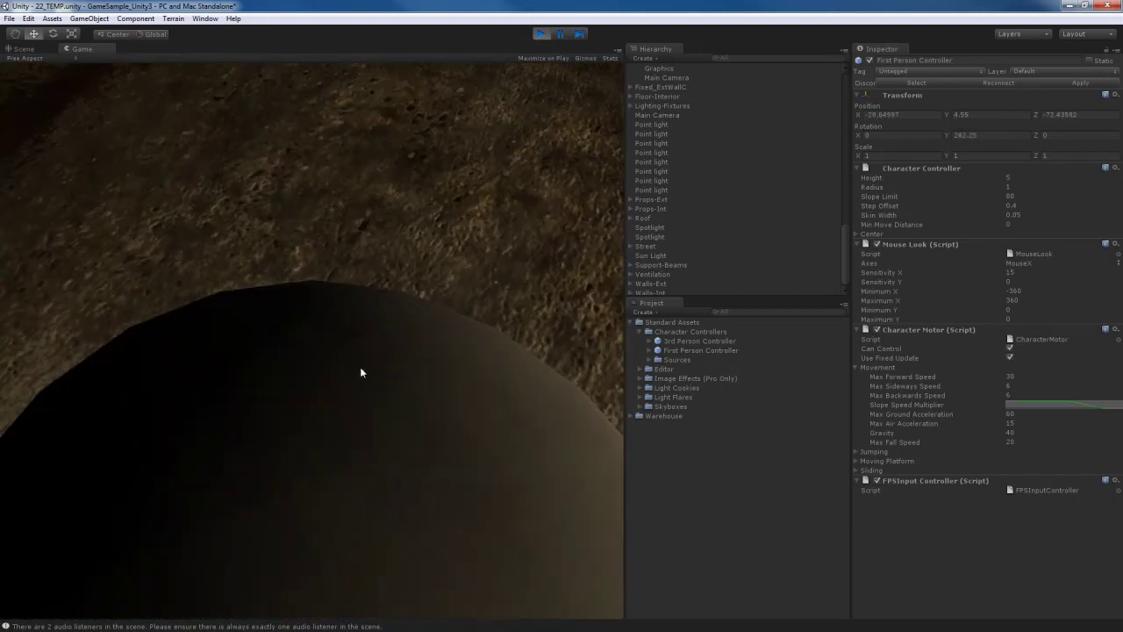
{"action": "key", "text": "w"}
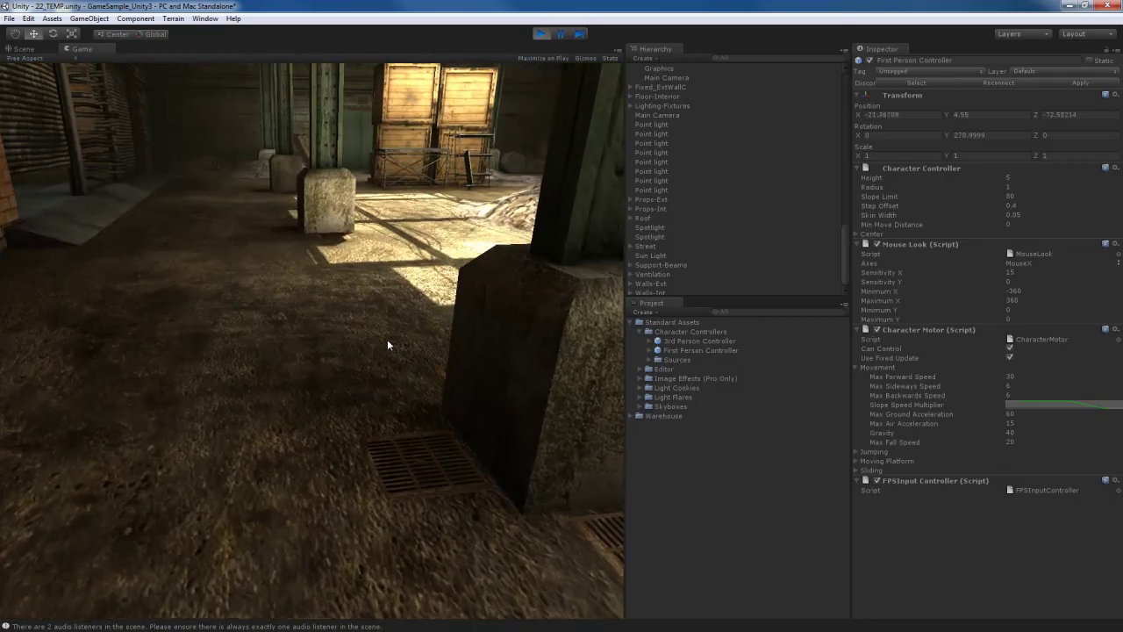
{"action": "key", "text": "w"}
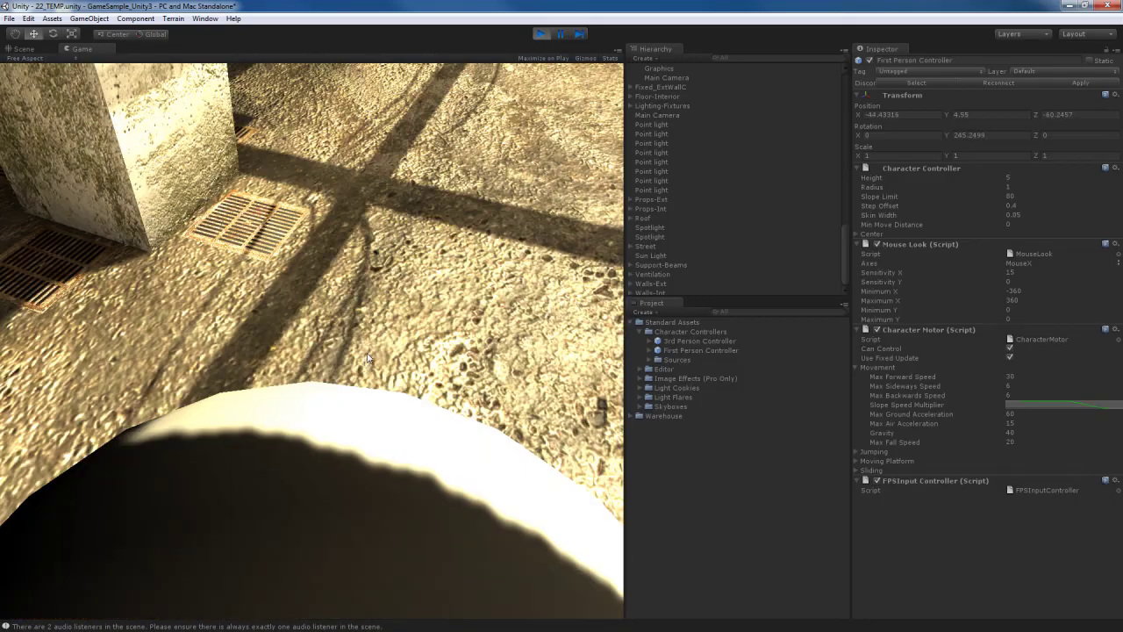
Step: Explore the area around the large crates and metal table, then run across to the pallet stack, looking up at the lamps and skylights
{"action": "key", "text": "w"}
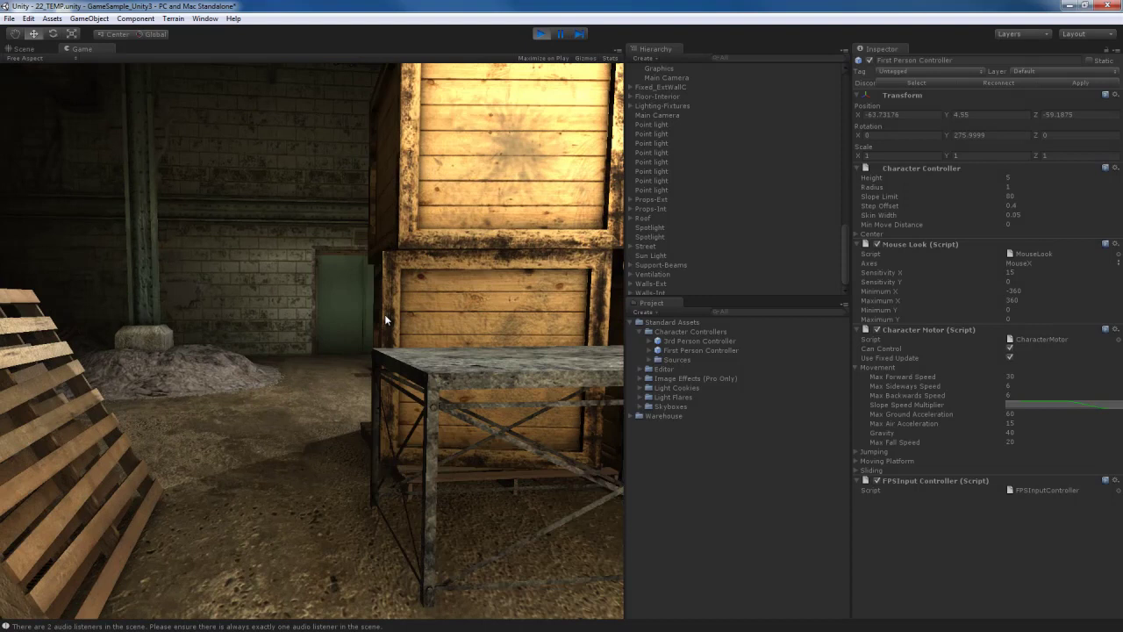
{"action": "key", "text": "w"}
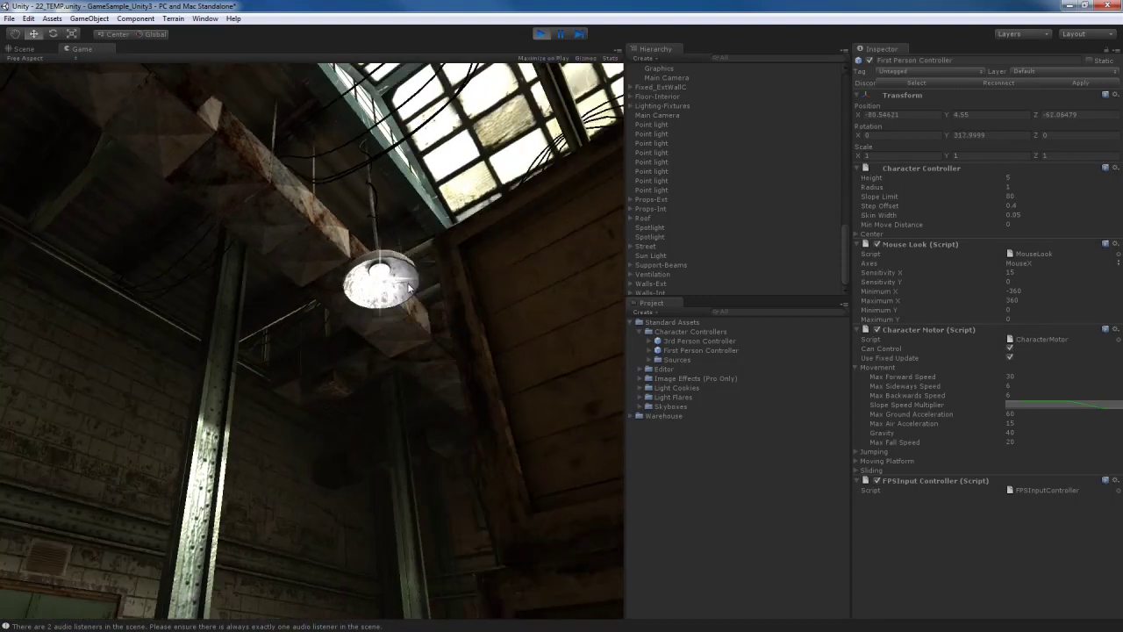
{"action": "key", "text": "w"}
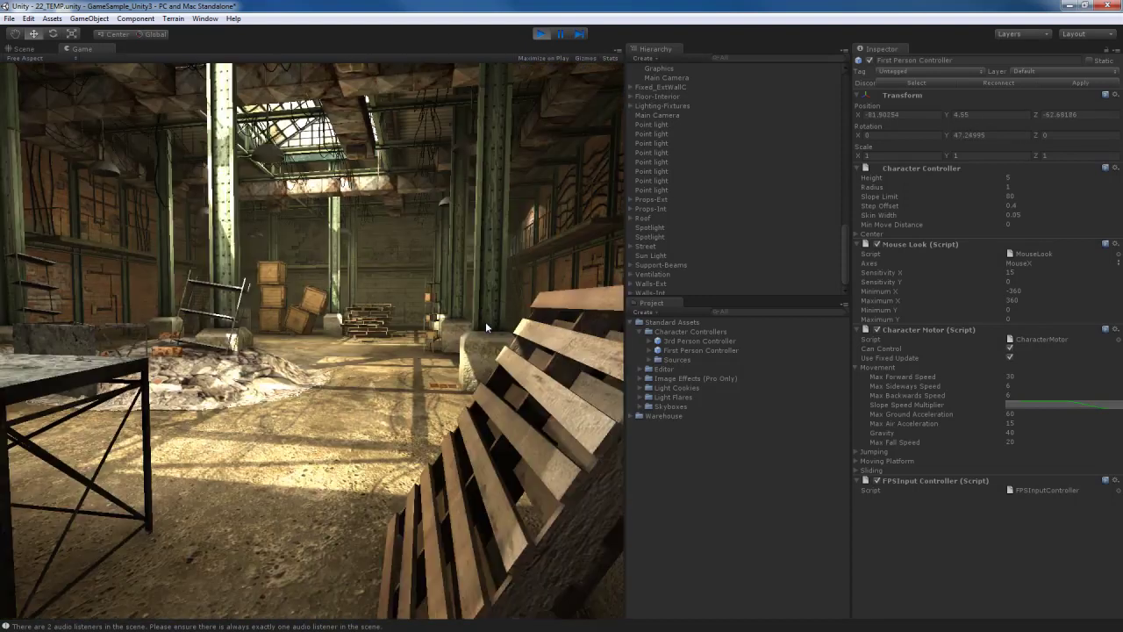
{"action": "mouse_move", "coordinate": [481, 303]}
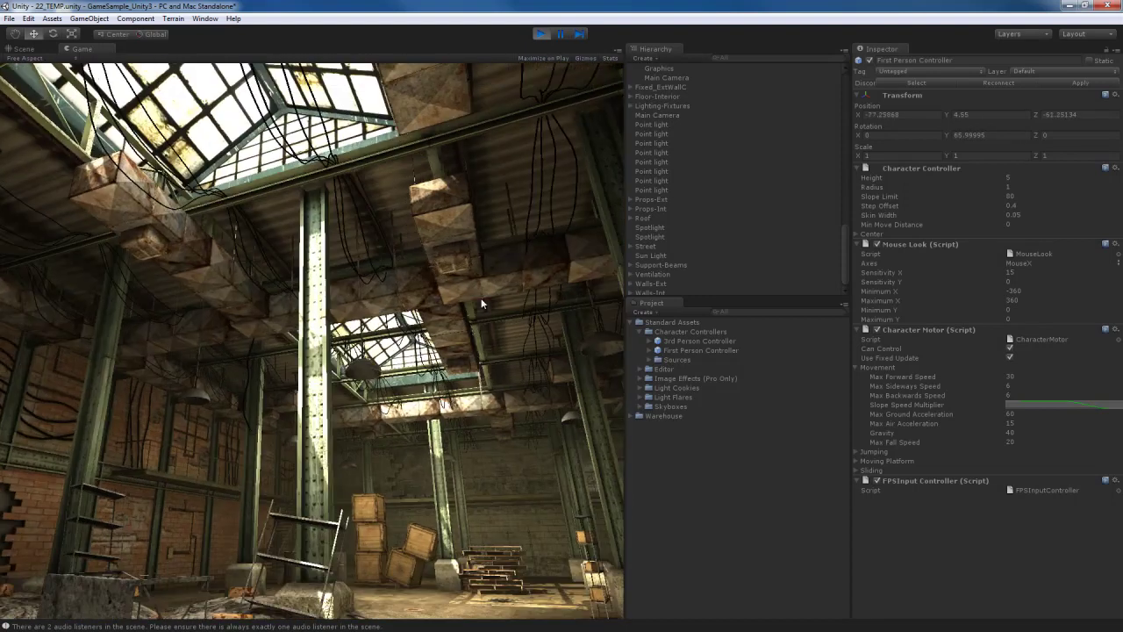
{"action": "key", "text": "w"}
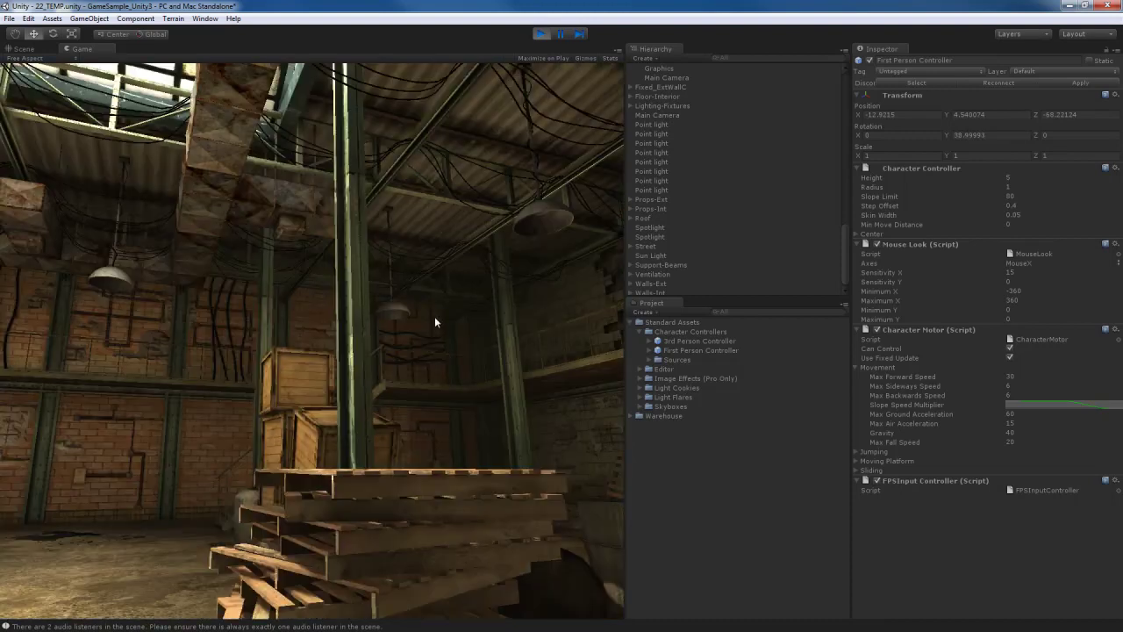
Step: Run around the rubble pile in the middle of the warehouse, look up at the skylight, and stop play mode
{"action": "key", "text": "w"}
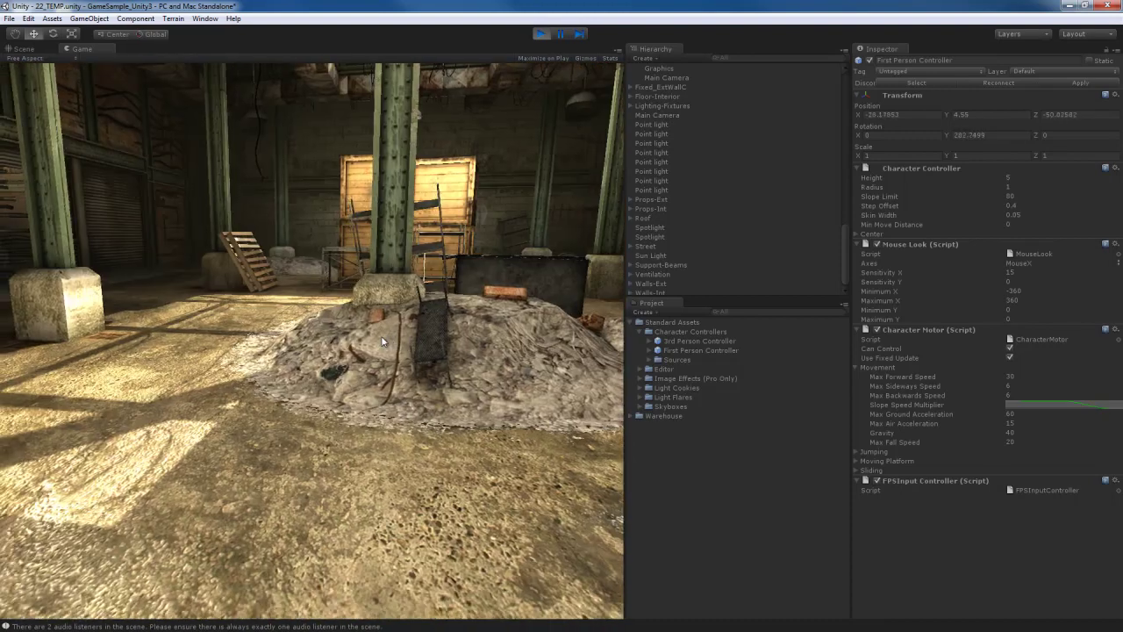
{"action": "key", "text": "w"}
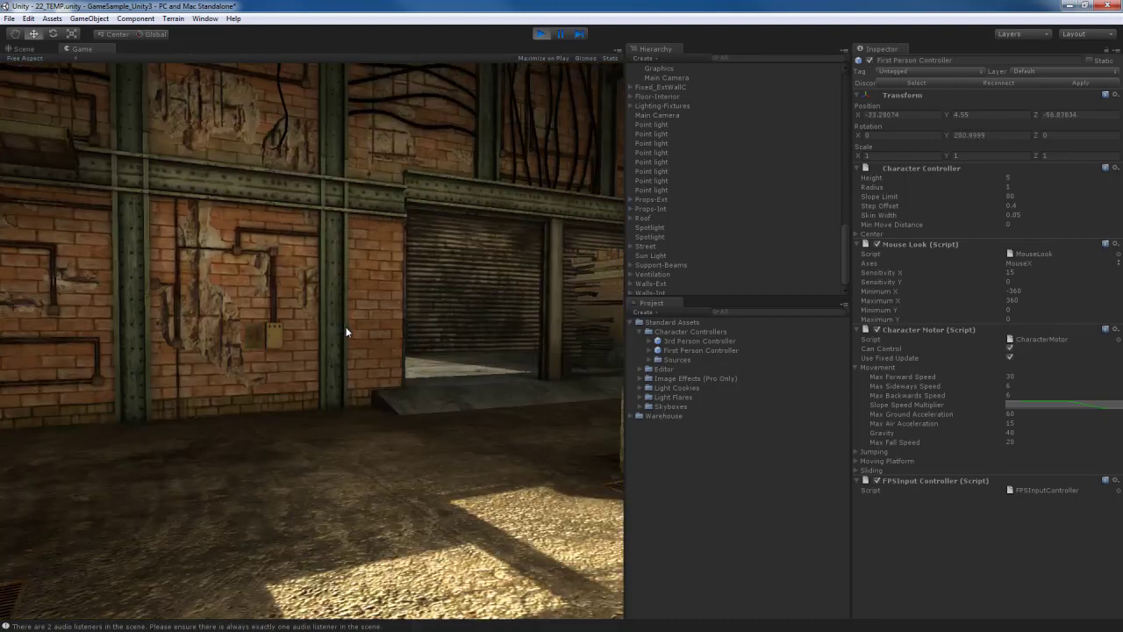
{"action": "key", "text": "w"}
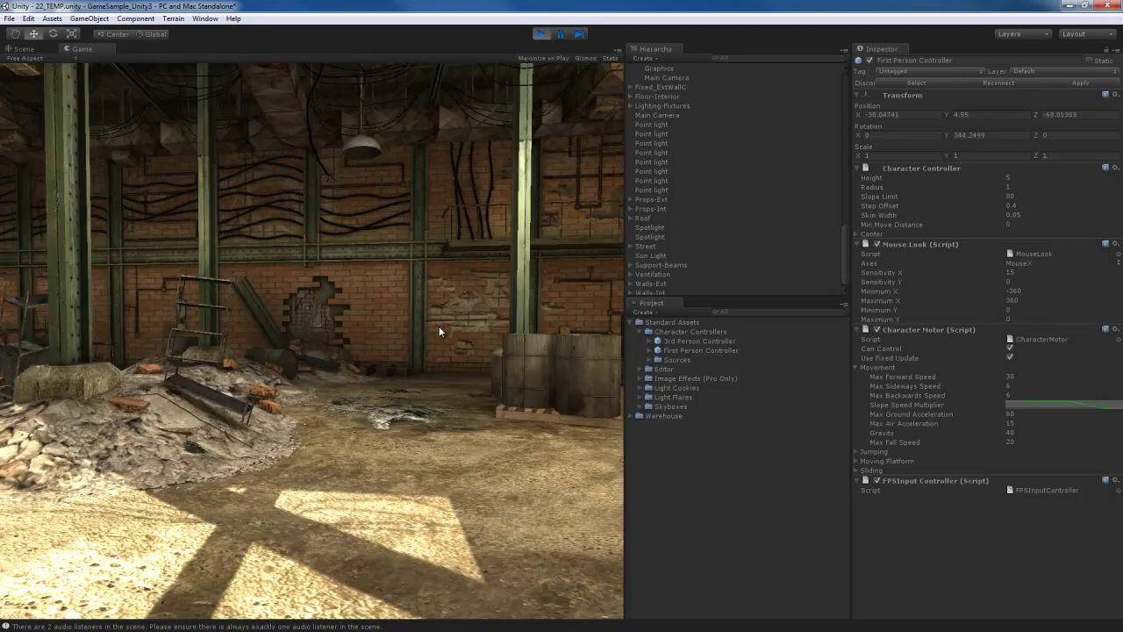
{"action": "key", "text": "w"}
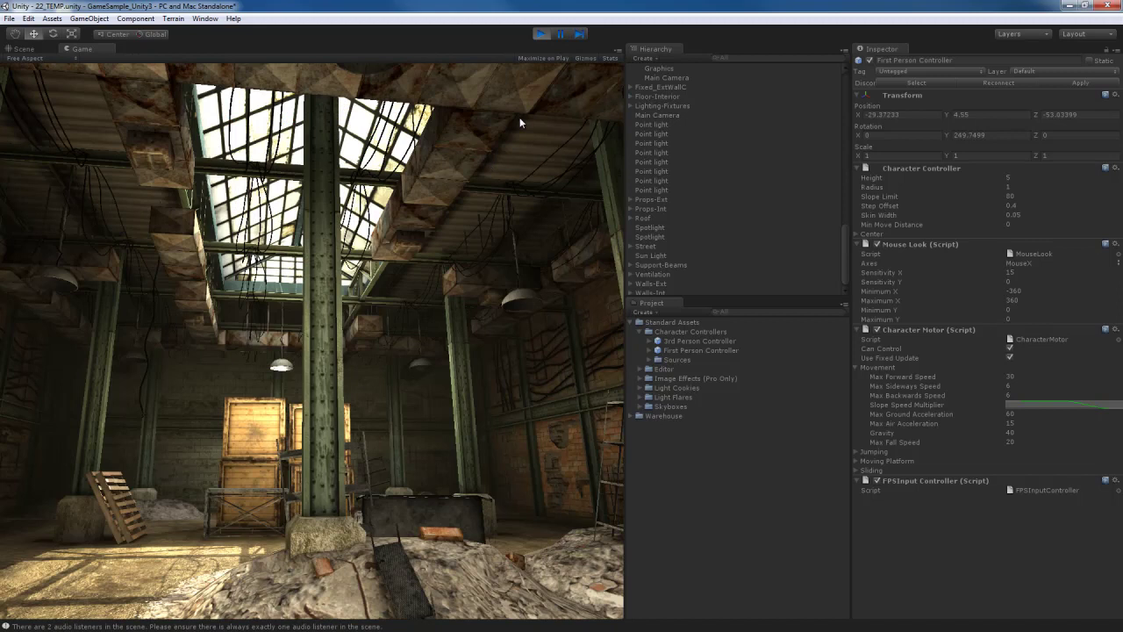
{"action": "left_click", "coordinate": [540, 33]}
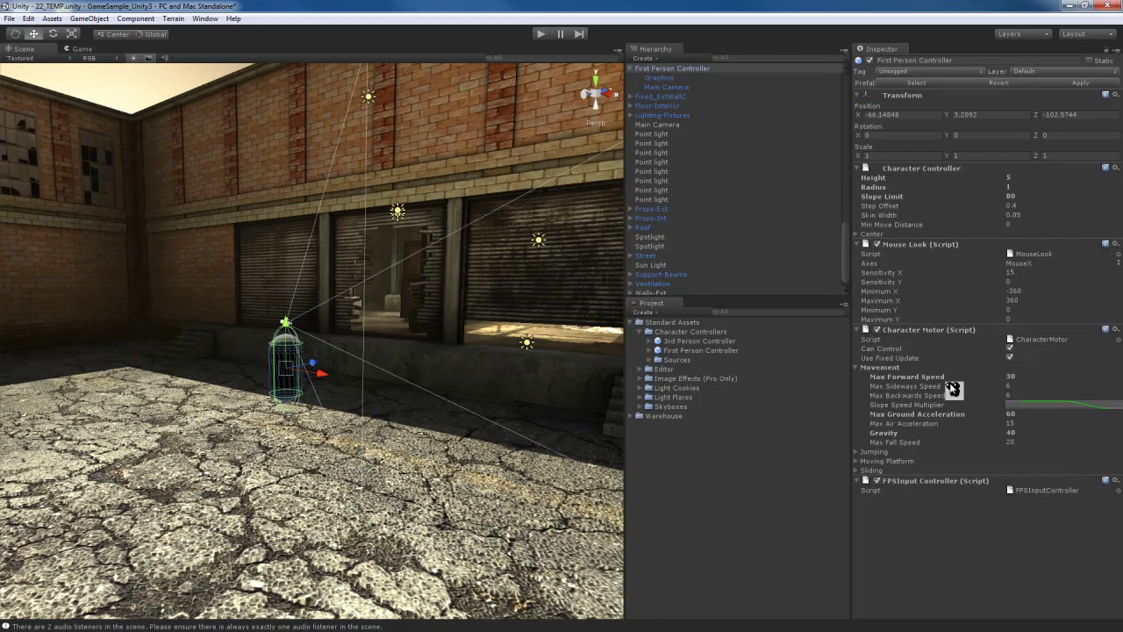
Step: Set the Character Motor's Max Sideways Speed and Max Backwards Speed to 30
{"action": "left_click", "coordinate": [1020, 386]}
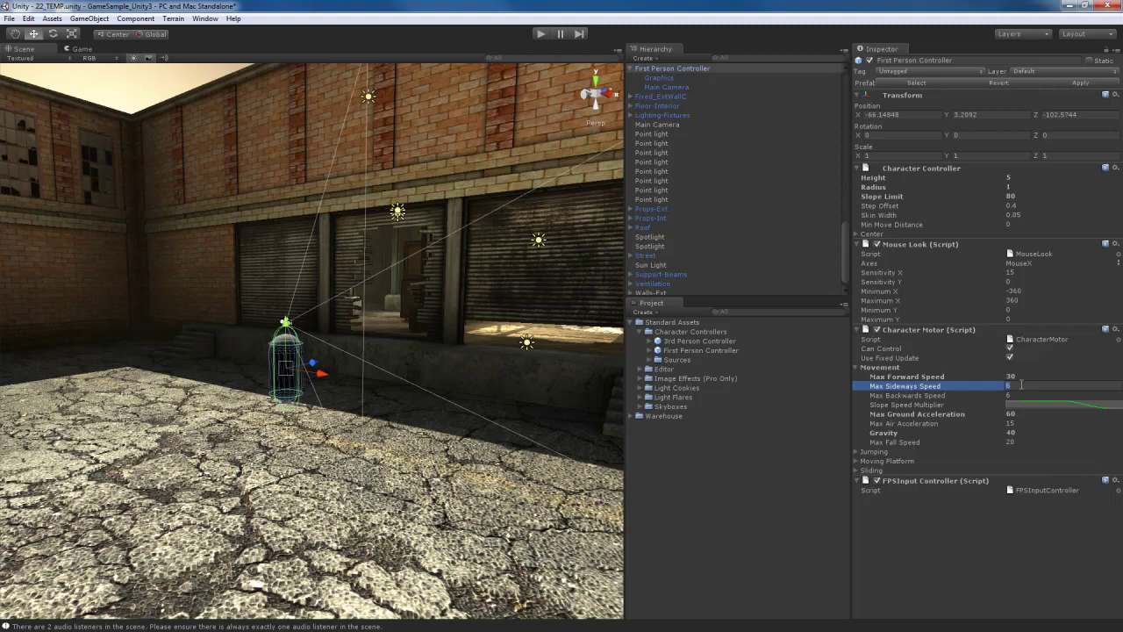
{"action": "type", "text": "30"}
{"action": "key", "text": "Return"}
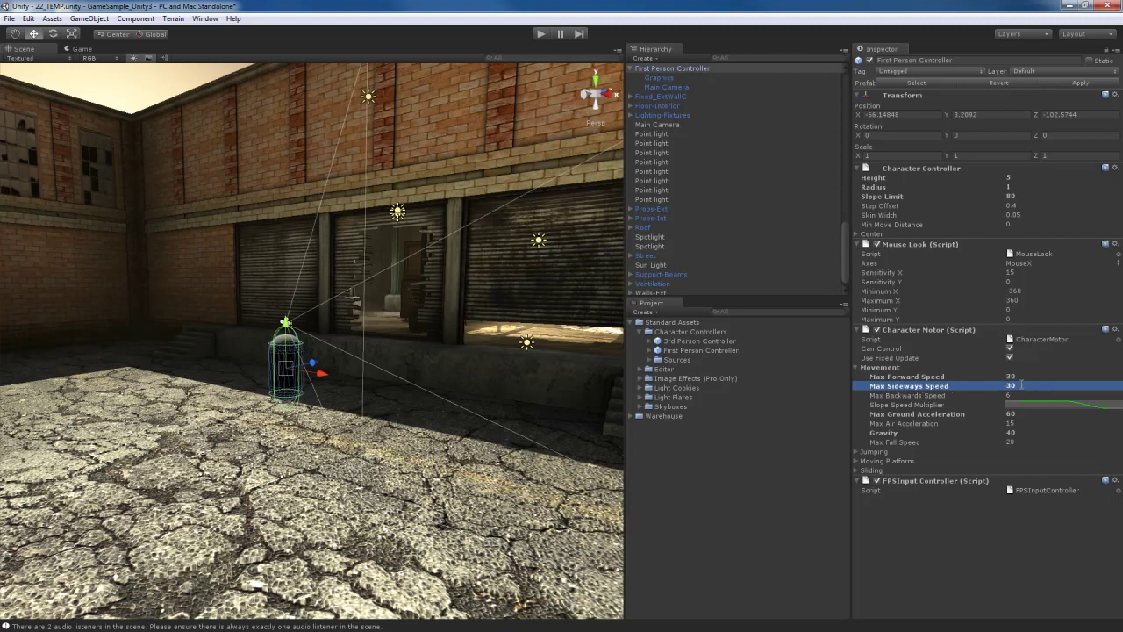
{"action": "left_click", "coordinate": [1022, 395]}
{"action": "key", "text": "Return"}
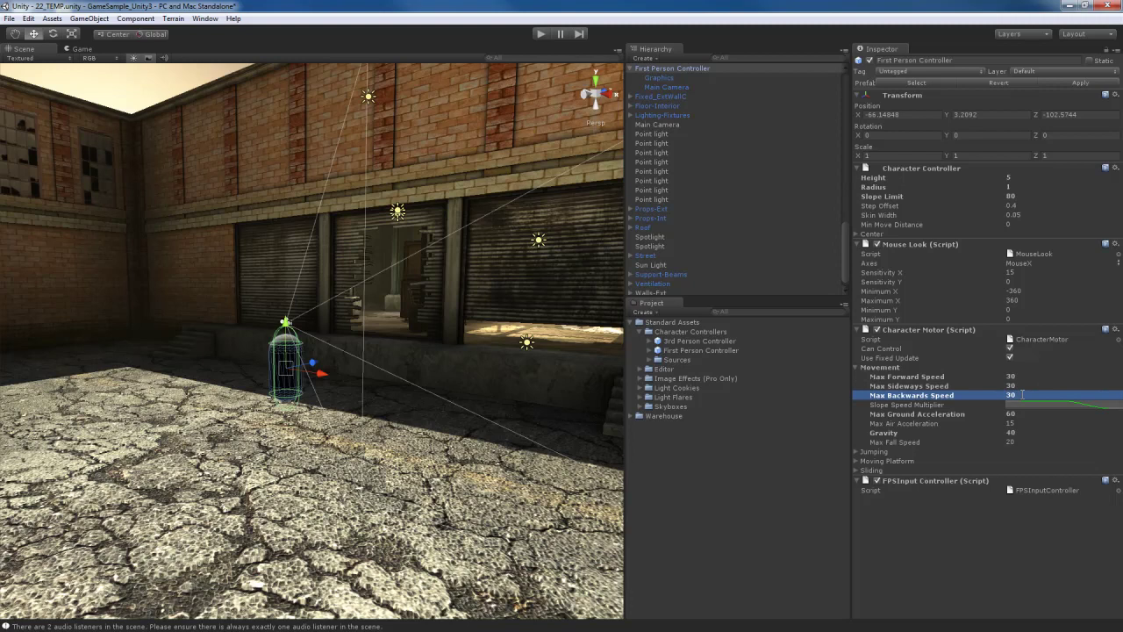
Step: Open the Character Motor's Slope Speed Multiplier curve for inspection and close it without editing
{"action": "left_click", "coordinate": [915, 407]}
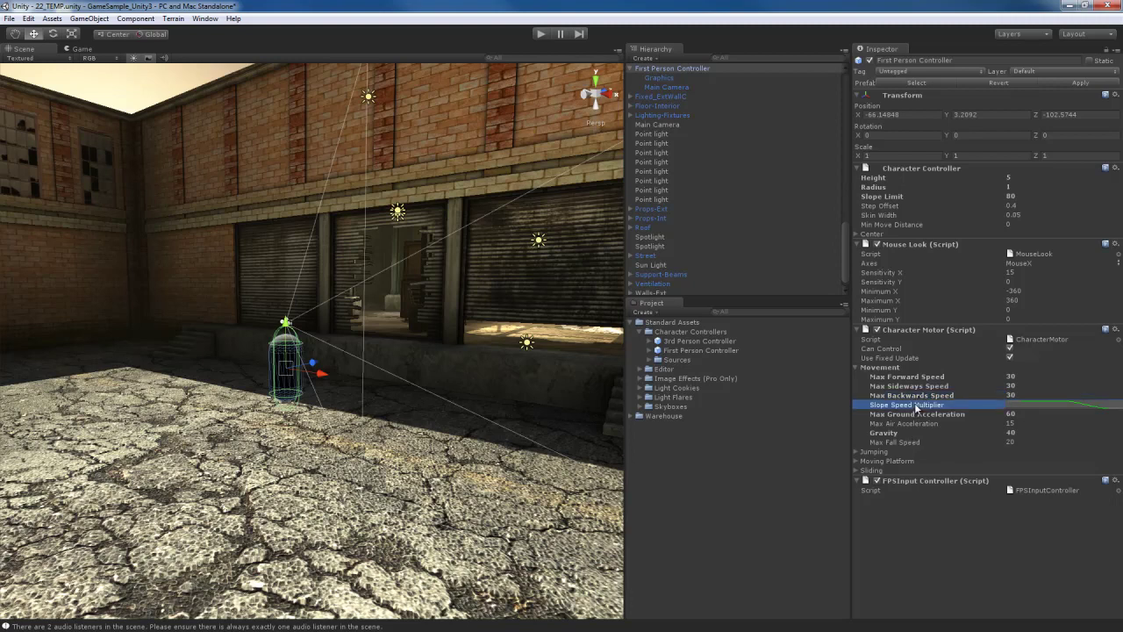
{"action": "left_click", "coordinate": [1045, 406]}
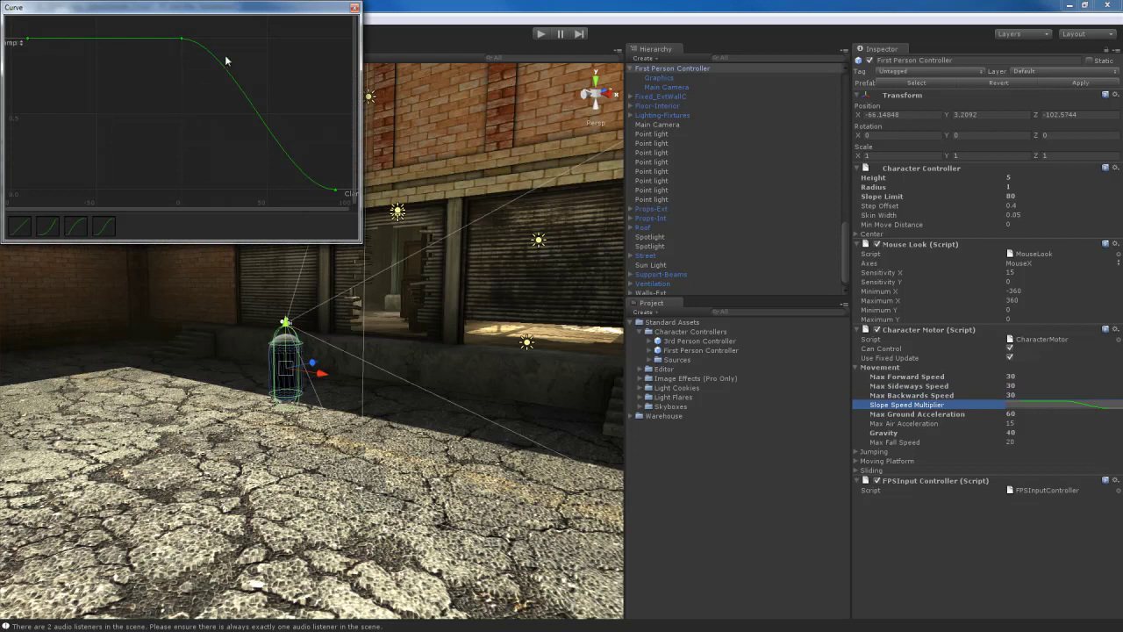
{"action": "left_click", "coordinate": [355, 8]}
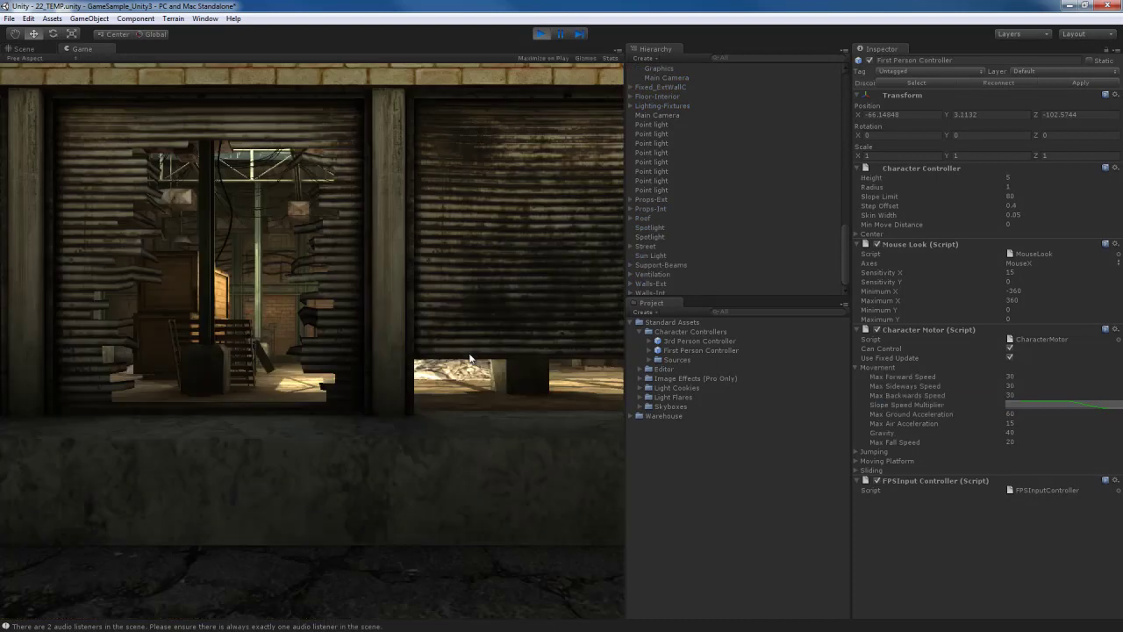
Step: Play the scene with the new speeds, moving up the concrete steps, along the ledge and to the street side of the broken shutter
{"action": "key", "text": "w"}
{"action": "key", "text": "w"}
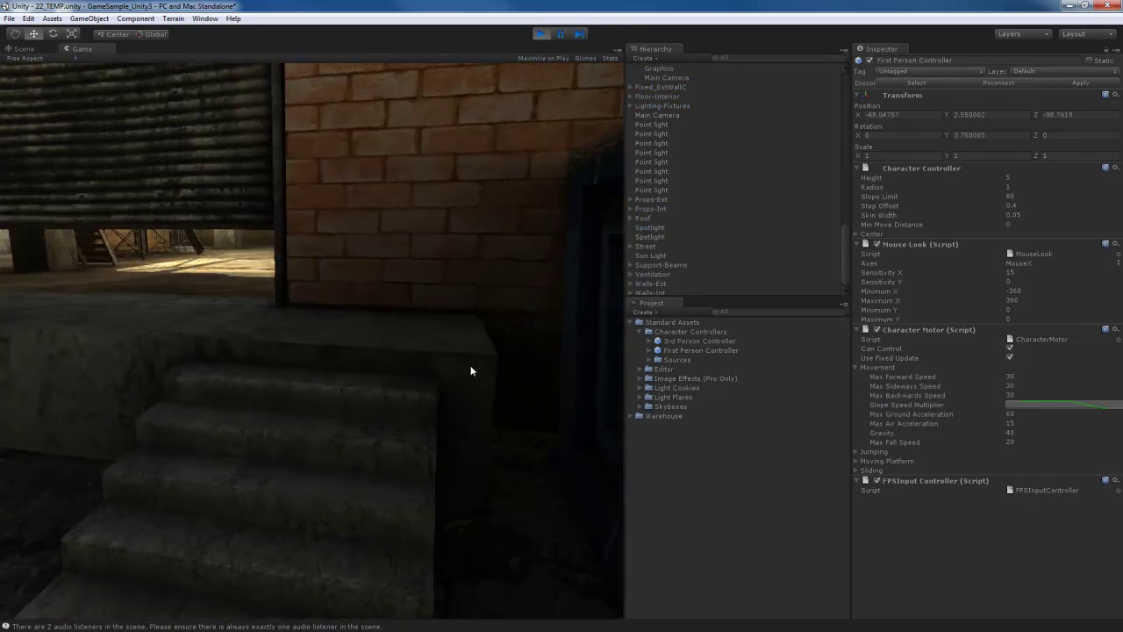
{"action": "key", "text": "w"}
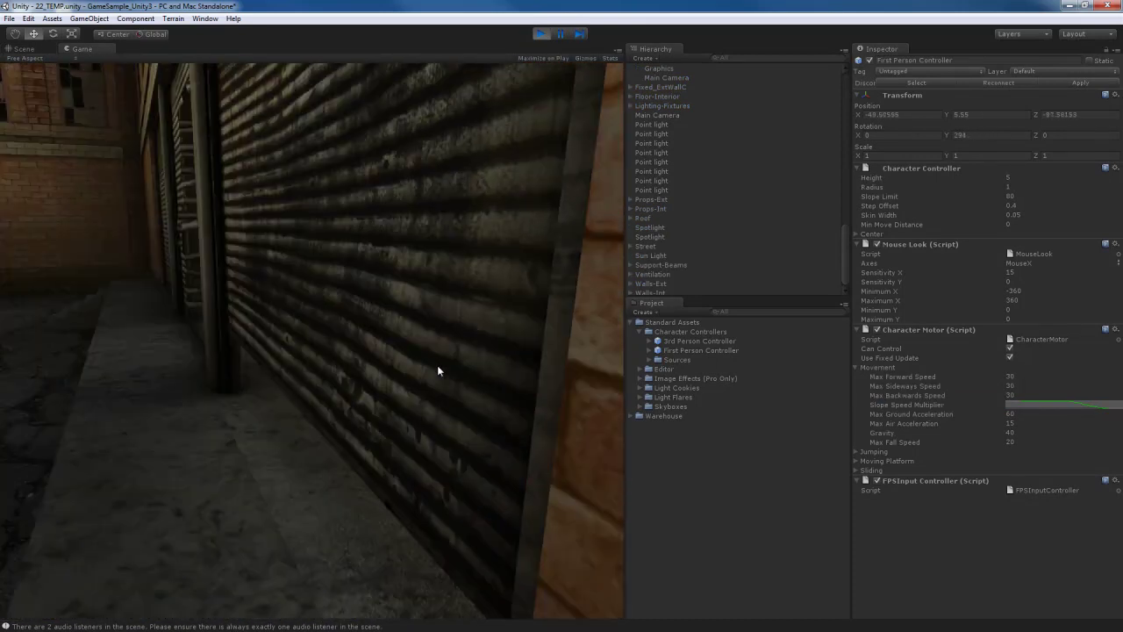
{"action": "key", "text": "w"}
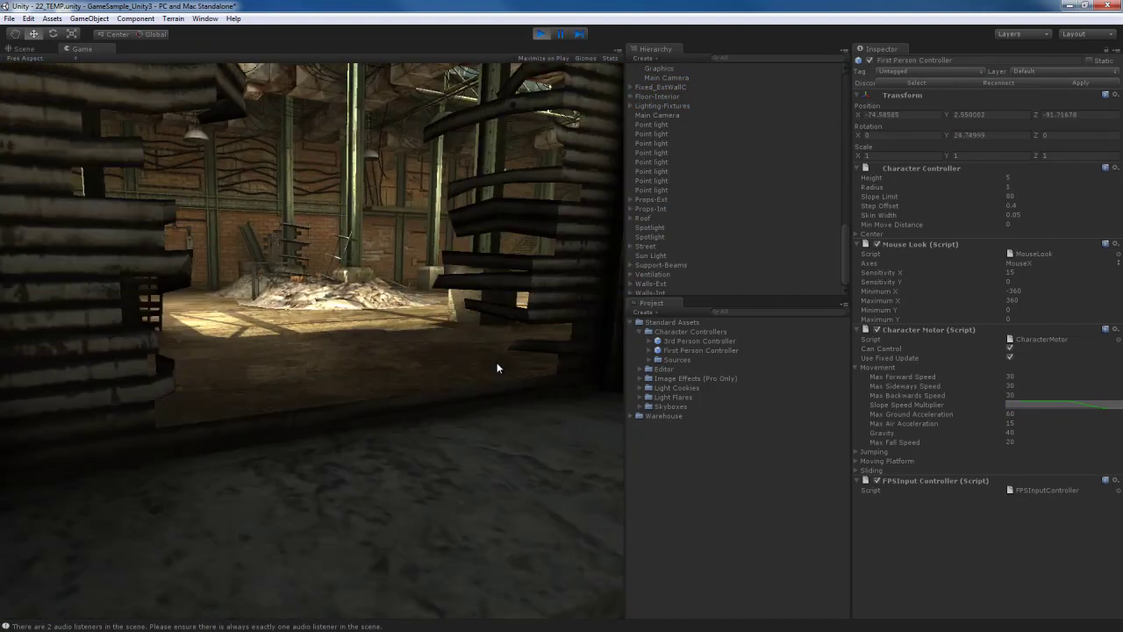
Step: Jump up through the broken shutter, run across the warehouse floor looking up at the skylight, and stop play mode
{"action": "key", "text": "space"}
{"action": "key", "text": "w"}
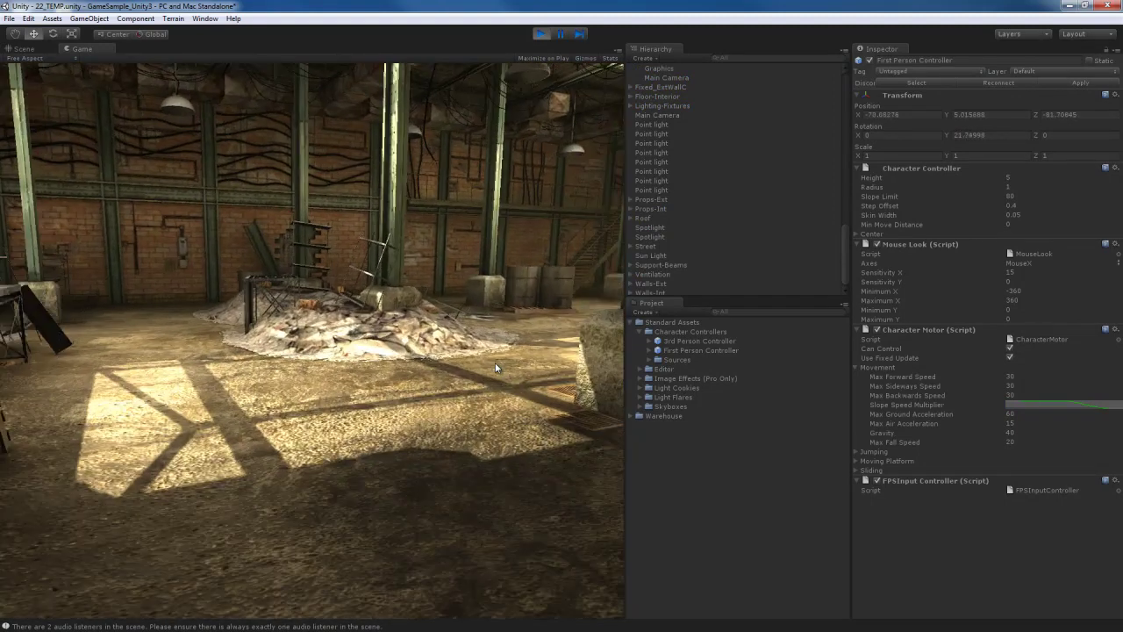
{"action": "key", "text": "w"}
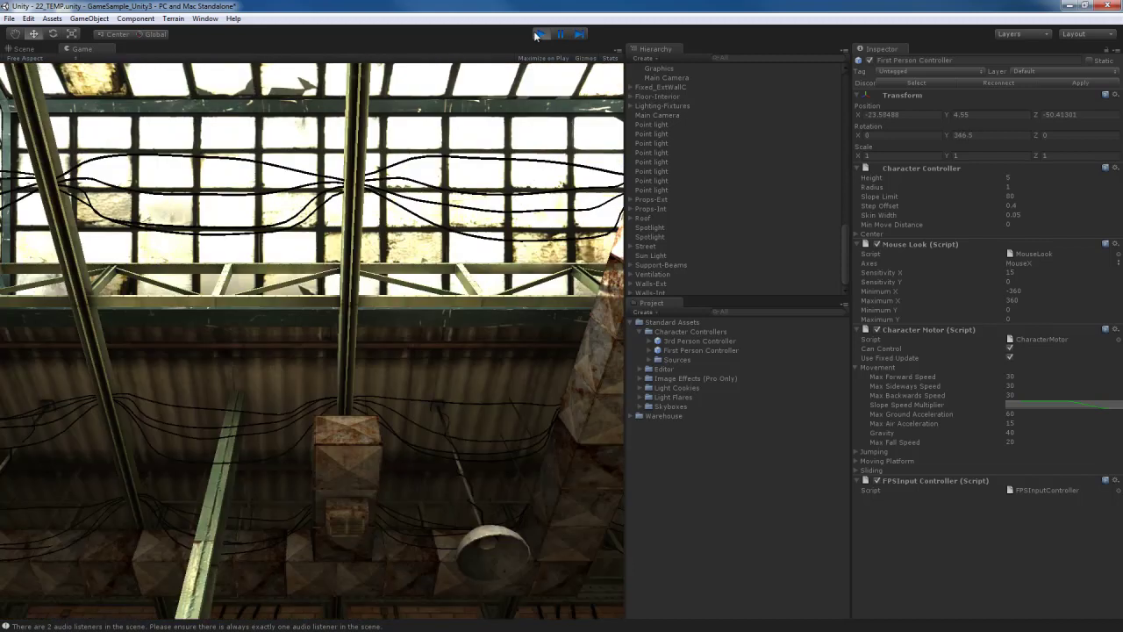
{"action": "left_click", "coordinate": [539, 33]}
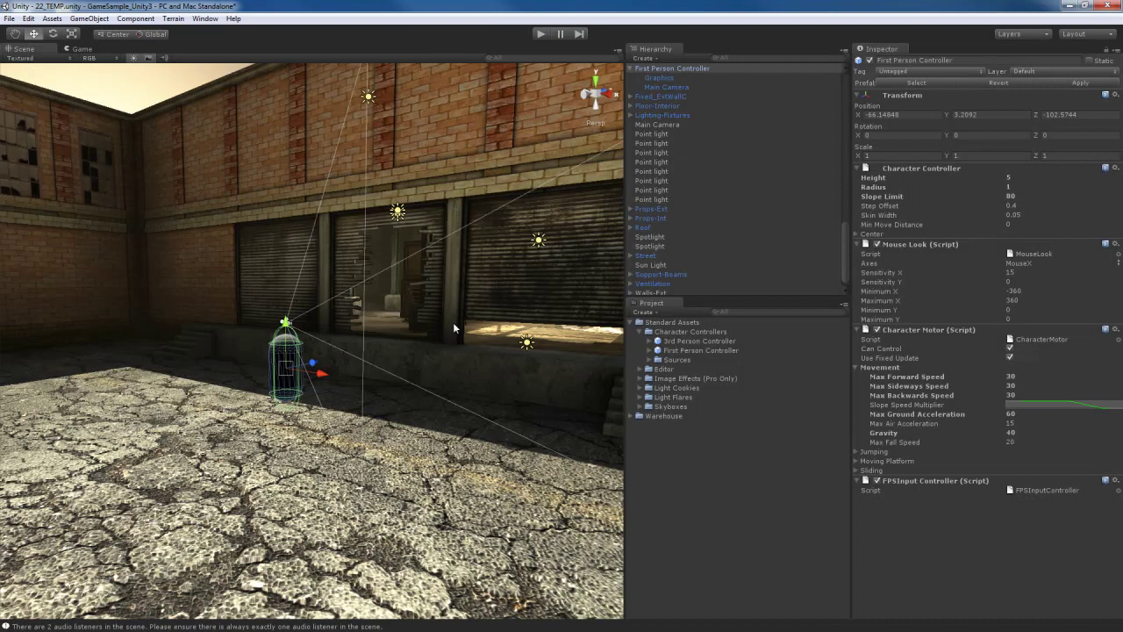
Step: Inspect the First Person Controller in front of the shutters and preview its camera's game view without playing
{"action": "right_click_drag", "start_coordinate": [443, 349], "coordinate": [455, 375]}
{"action": "key", "text": "w"}
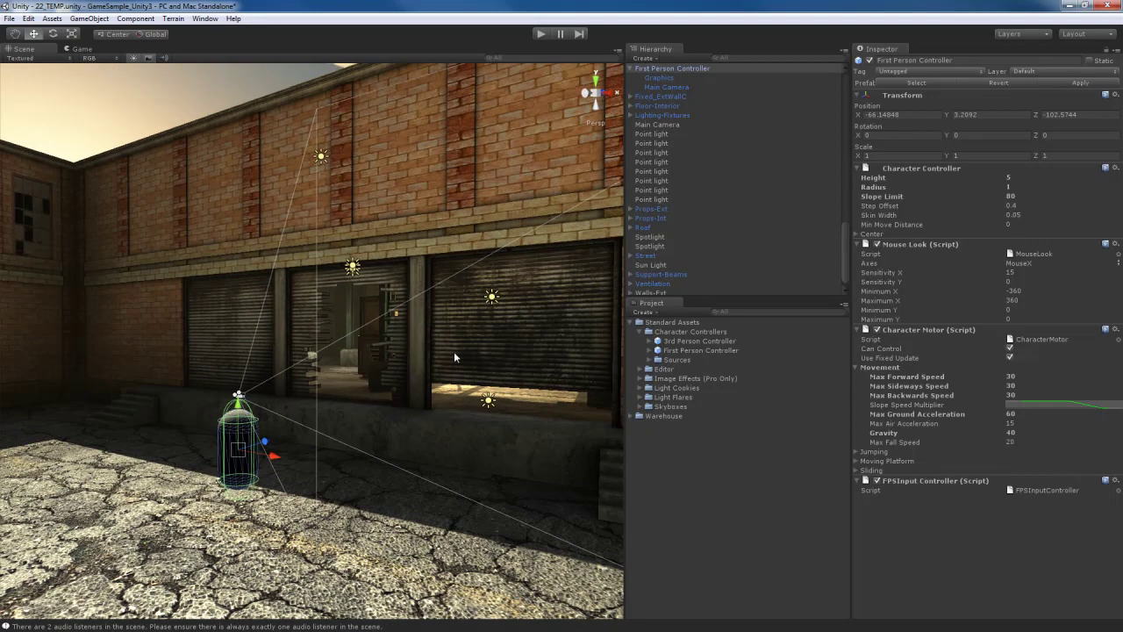
{"action": "right_click_drag", "start_coordinate": [454, 357], "coordinate": [420, 381]}
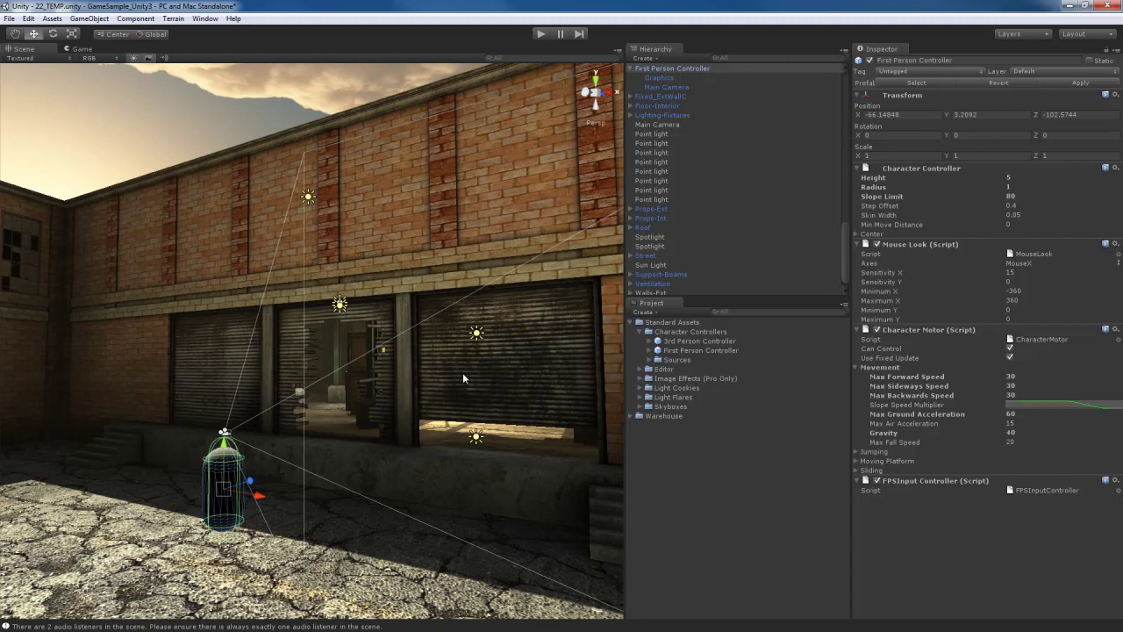
{"action": "left_click", "coordinate": [80, 49]}
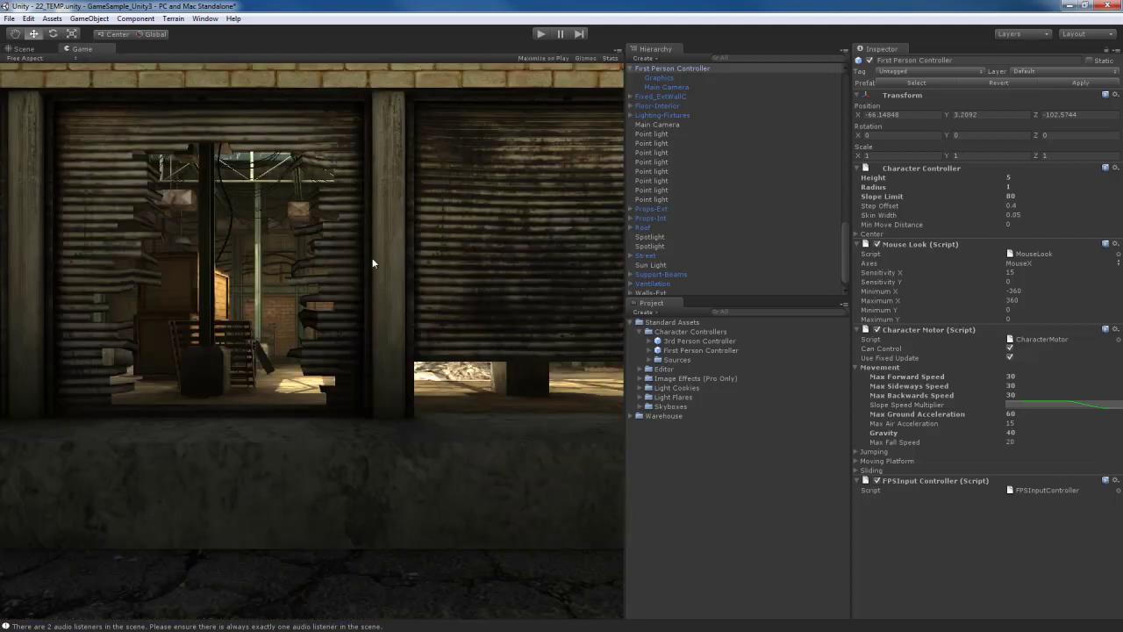
{"action": "left_click", "coordinate": [39, 49]}
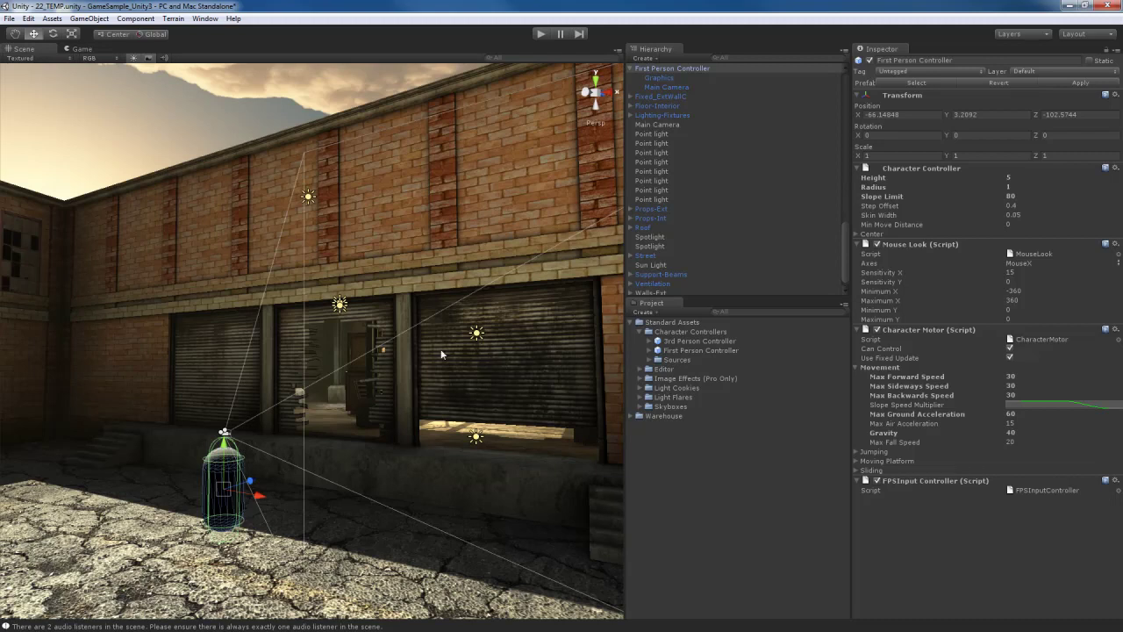
Step: Move the First Person Controller along the Z axis to about -131.4, out onto the sunlit street away from the warehouse
{"action": "right_click_drag", "start_coordinate": [452, 367], "coordinate": [386, 386]}
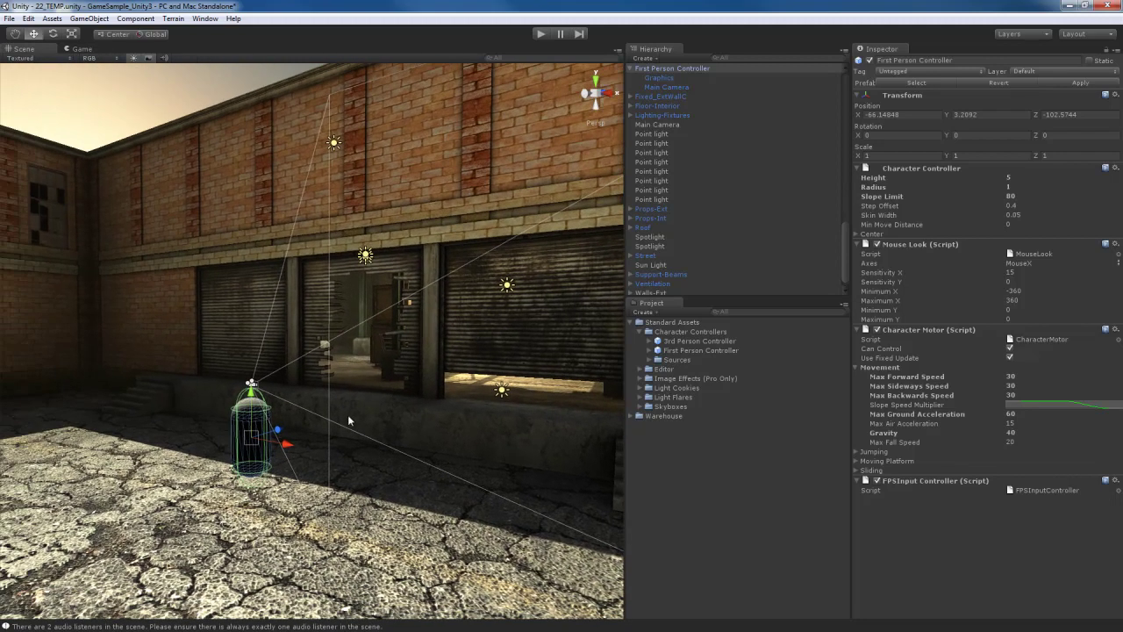
{"action": "left_click_drag", "start_coordinate": [347, 414], "coordinate": [262, 403], "text": "alt"}
{"action": "right_click_drag", "start_coordinate": [261, 403], "coordinate": [233, 401]}
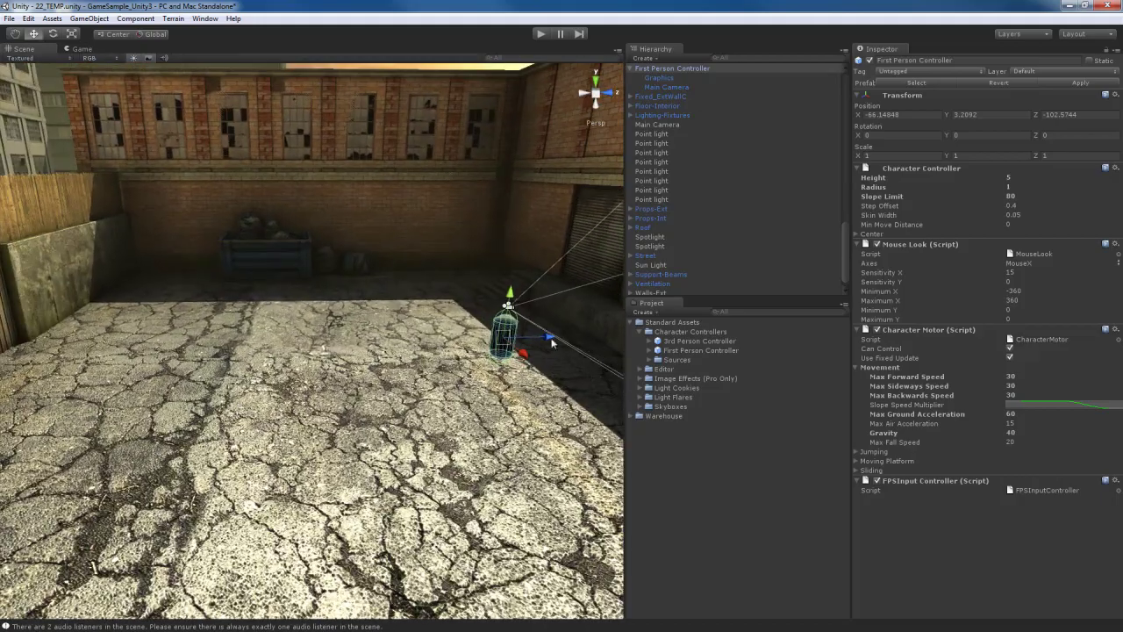
{"action": "left_click_drag", "start_coordinate": [550, 340], "coordinate": [221, 340]}
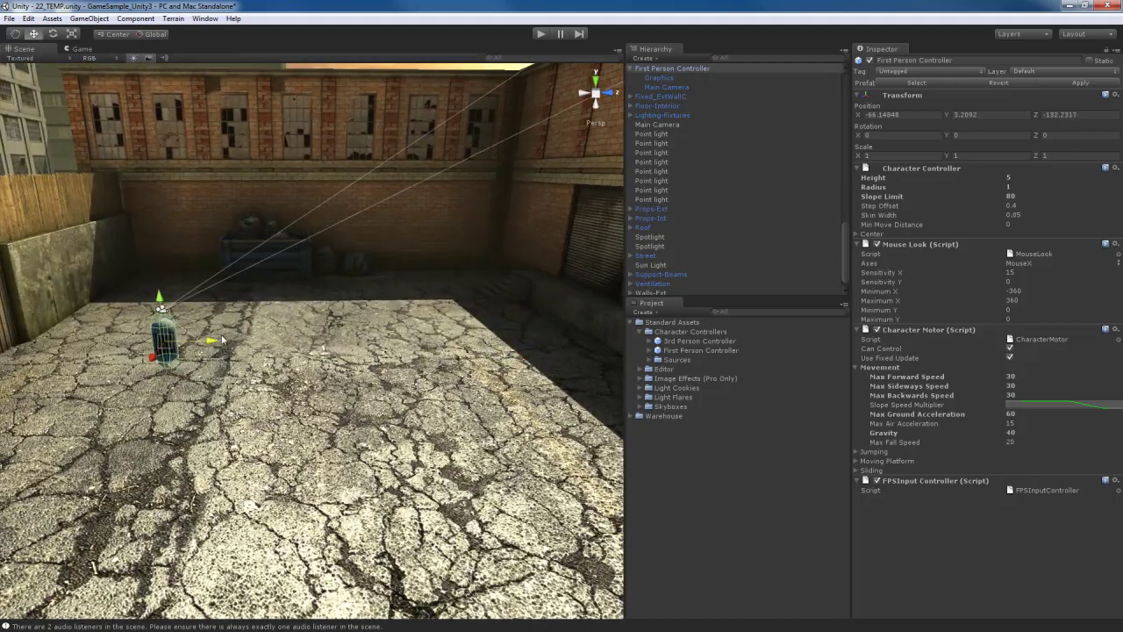
Step: Raise the First Person Controller's Main Camera to a Y position of about 3.05 and disable the Mesh Renderer on its Graphics capsule
{"action": "key", "text": "f"}
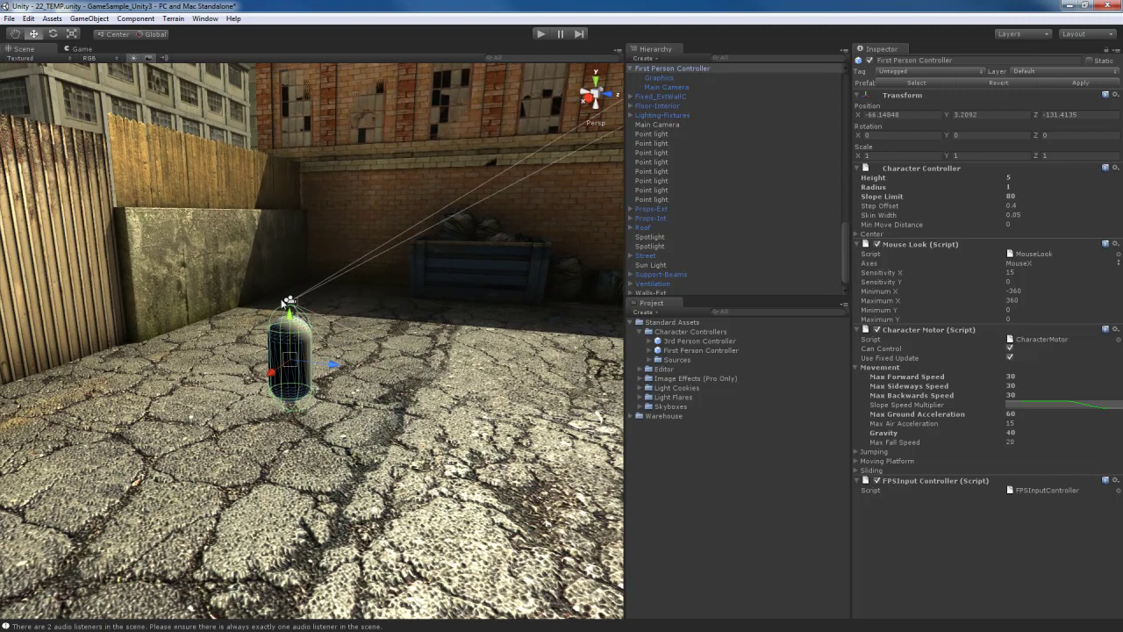
{"action": "left_click", "coordinate": [291, 300]}
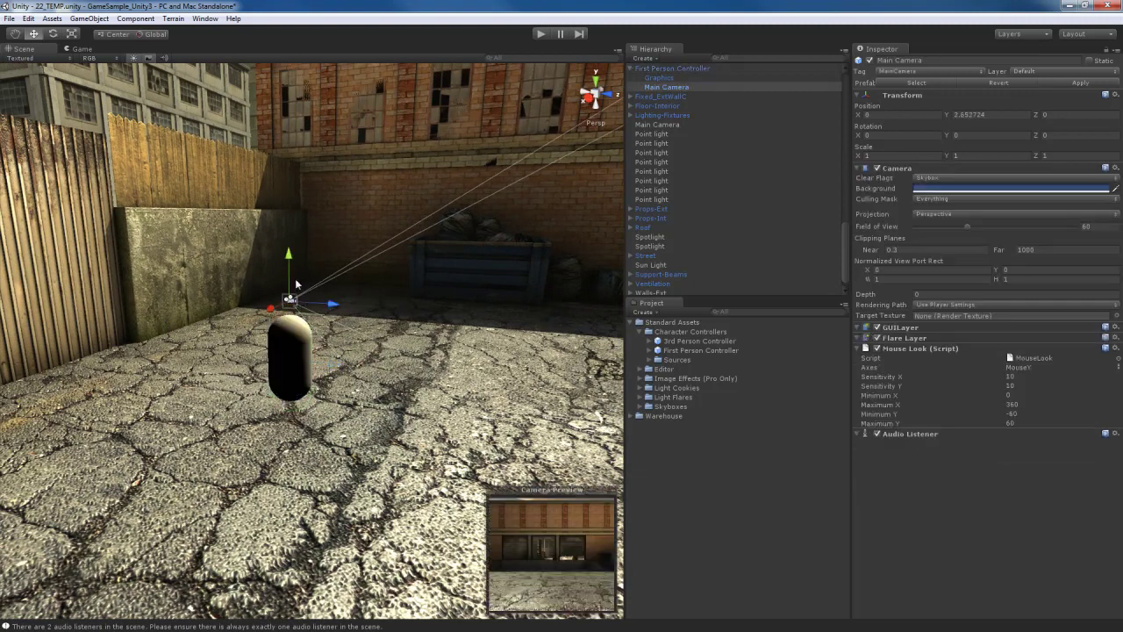
{"action": "left_click_drag", "start_coordinate": [287, 256], "coordinate": [287, 248]}
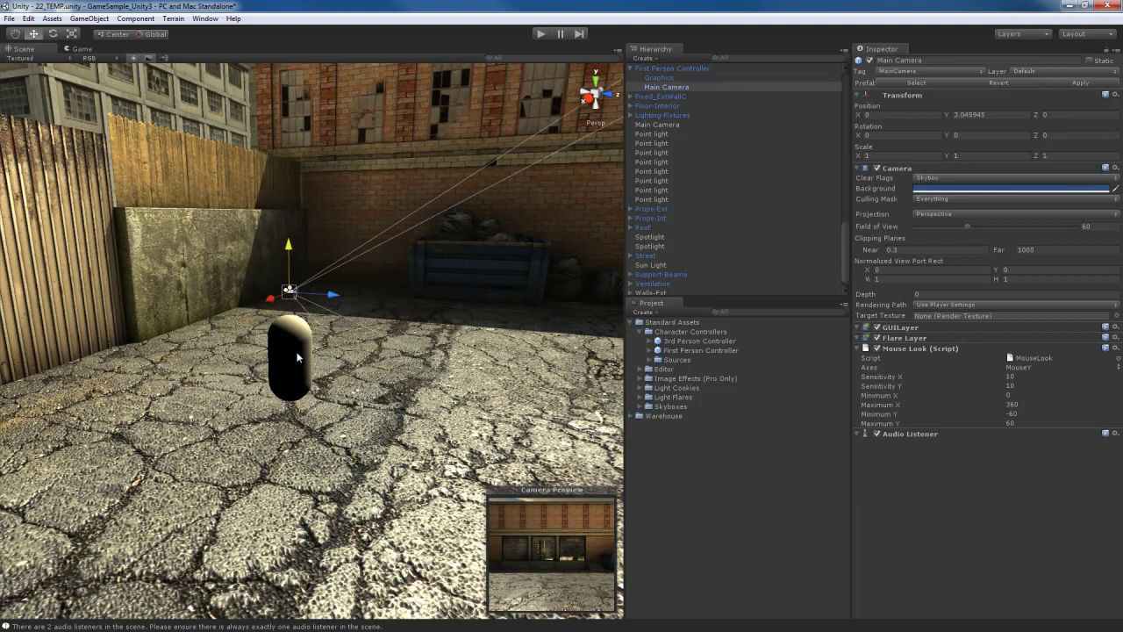
{"action": "left_click", "coordinate": [297, 337]}
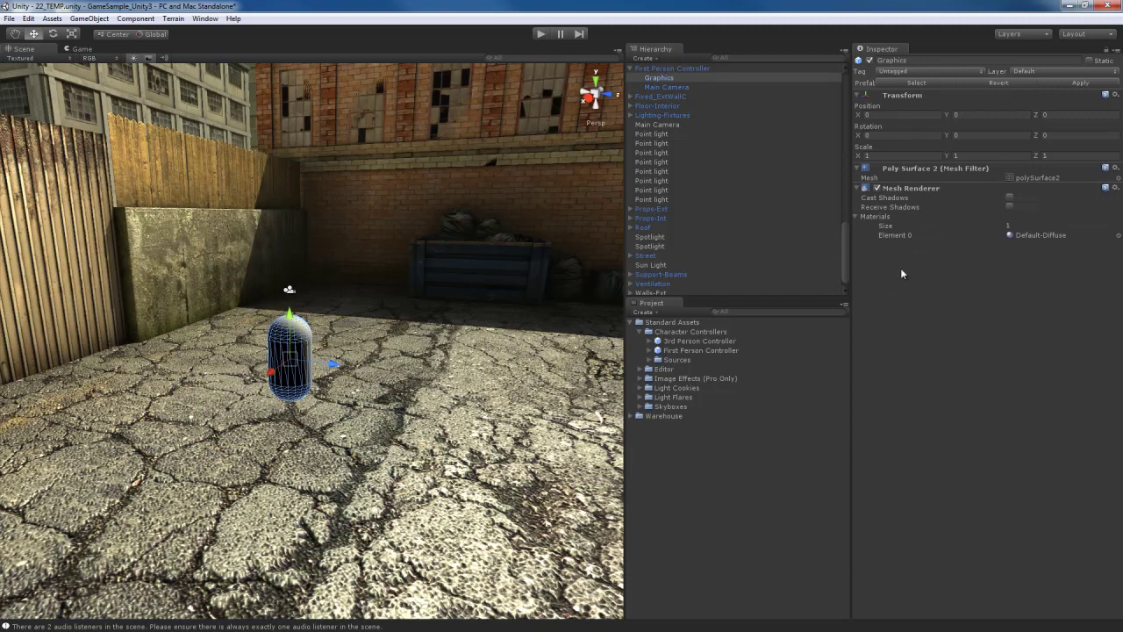
{"action": "left_click", "coordinate": [876, 189]}
Step: Play the scene from the street start position, look around at the buildings and sky, and stop play mode
{"action": "left_click", "coordinate": [544, 37]}
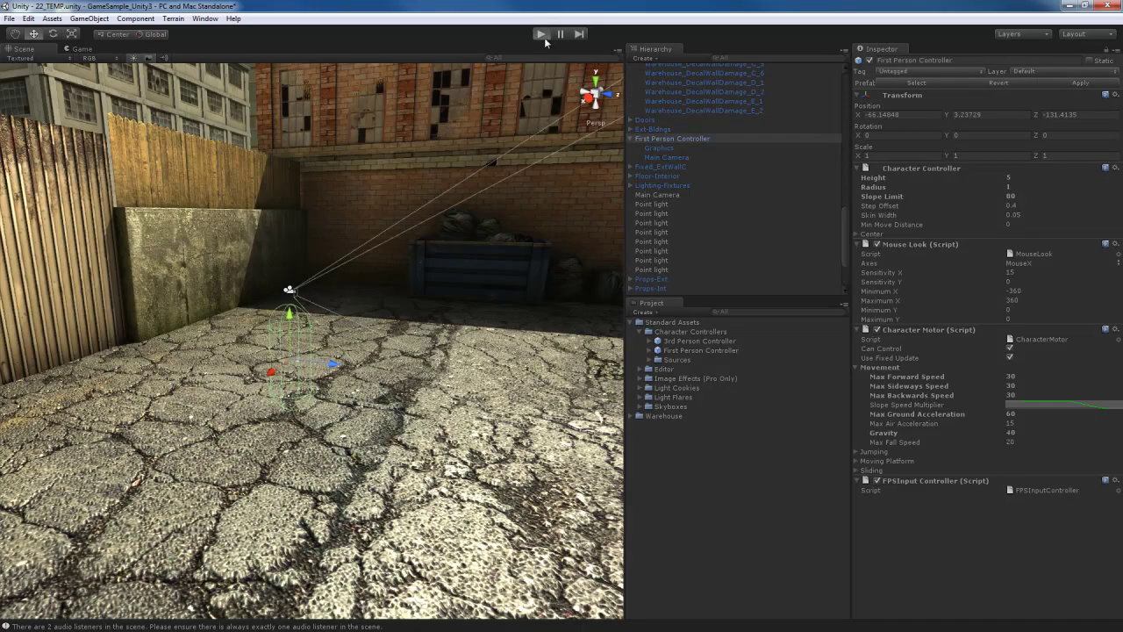
{"action": "key", "text": "ctrl+p"}
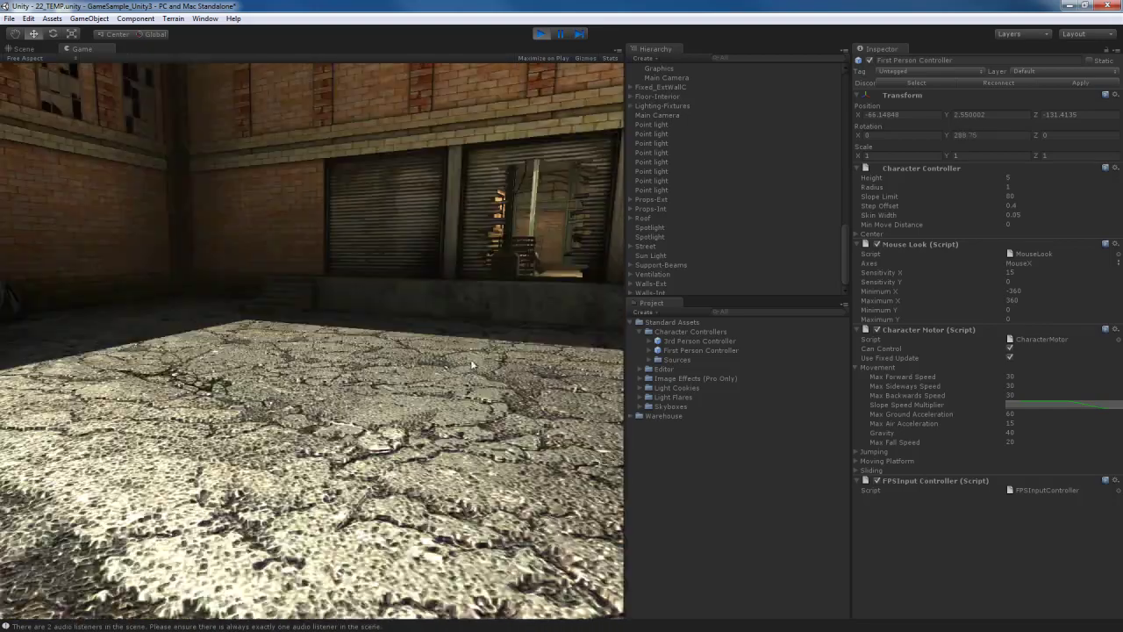
{"action": "mouse_move", "coordinate": [498, 362]}
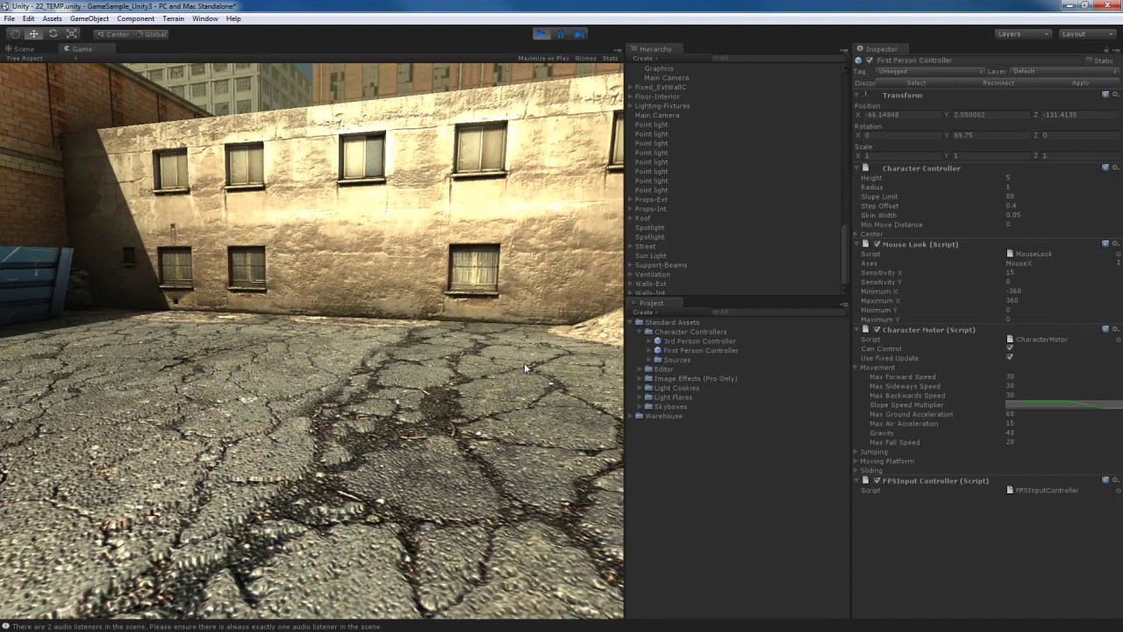
{"action": "mouse_move", "coordinate": [533, 365]}
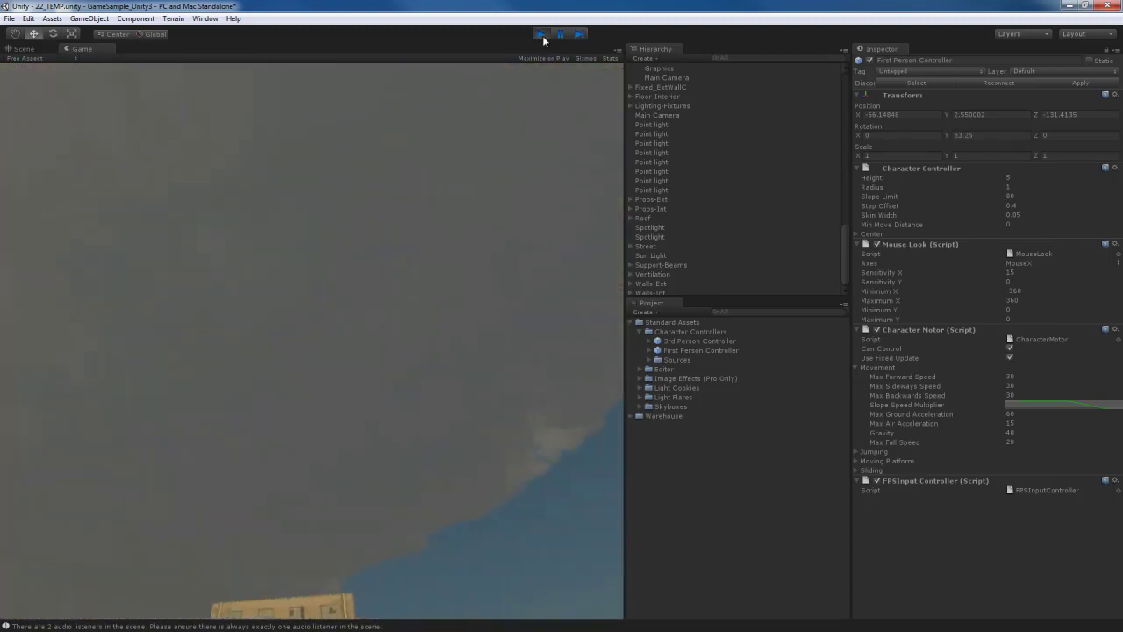
{"action": "left_click", "coordinate": [541, 33]}
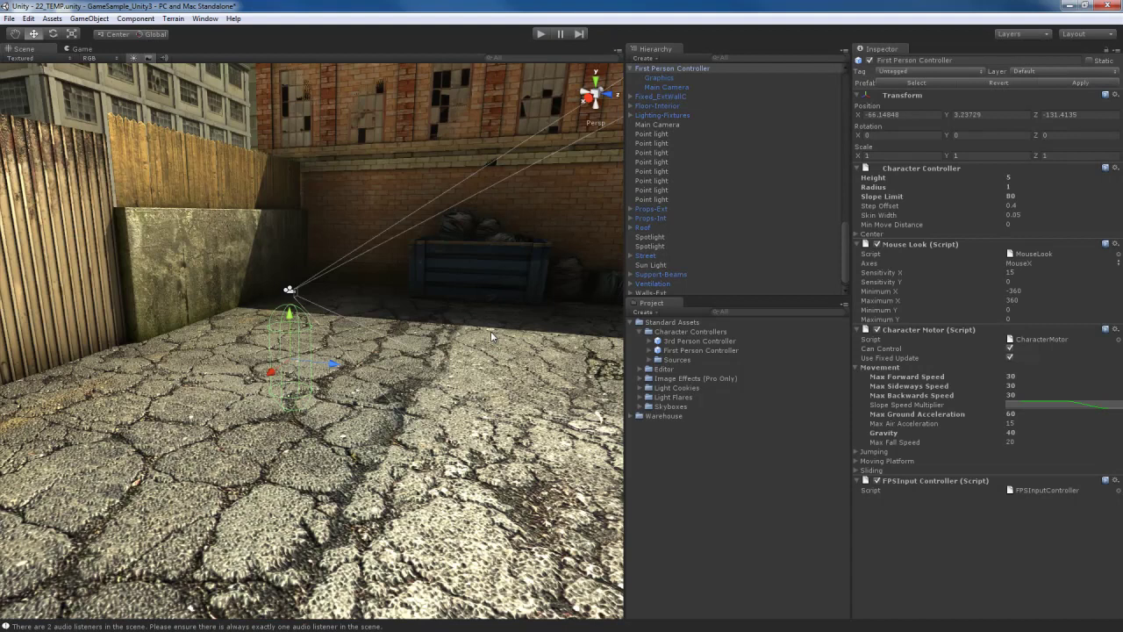